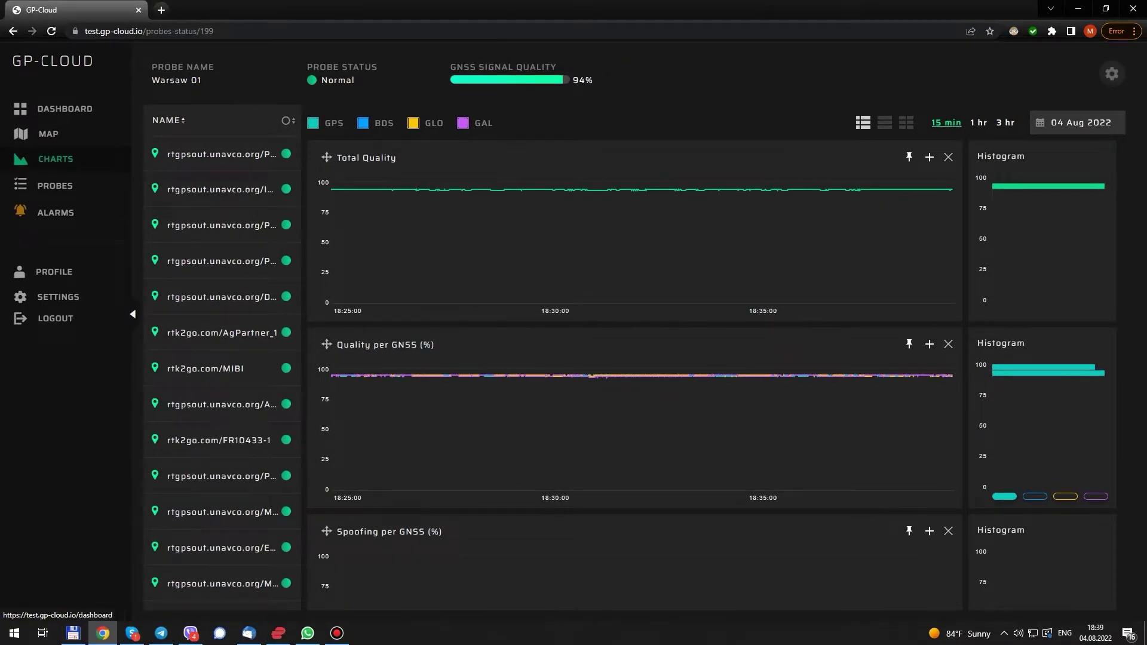
# Step: Back on the dashboard, switch the GNSS availability table from durations to per-constellation event counts
pyautogui.click(65, 108)
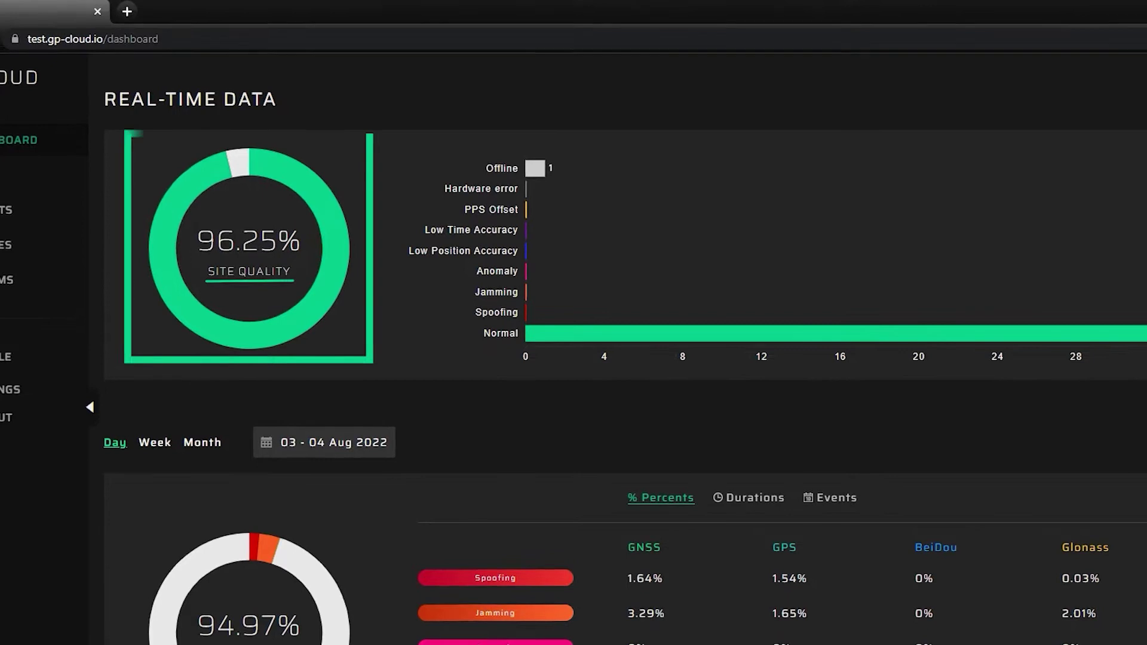
pyautogui.scroll(-1, 618, 349)
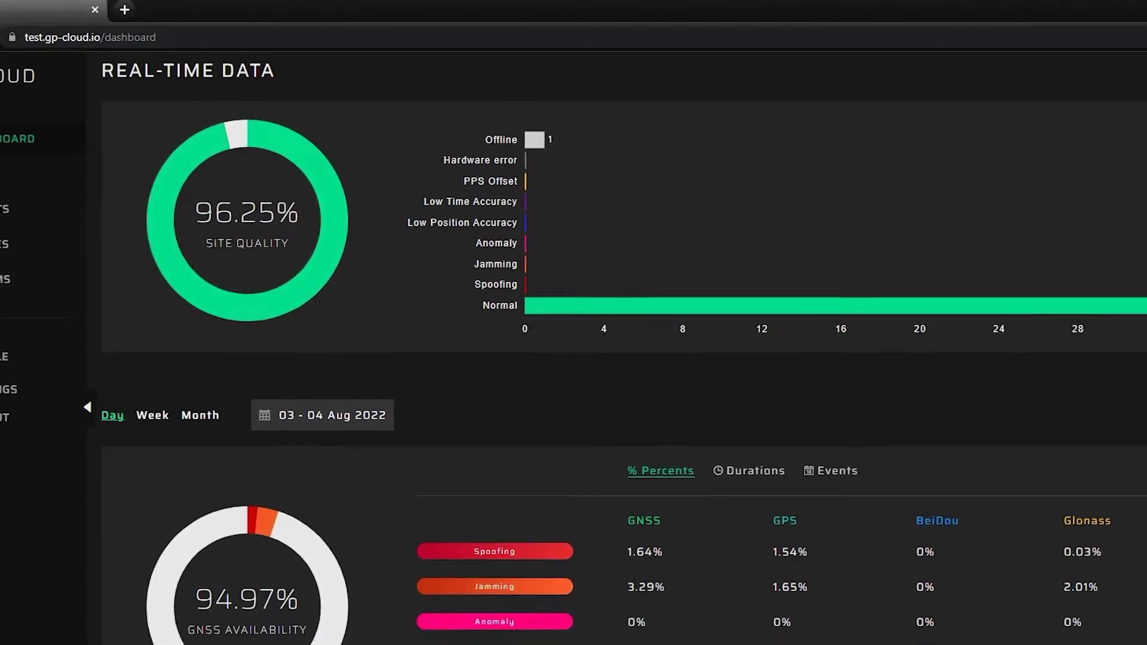
pyautogui.scroll(-5, 624, 334)
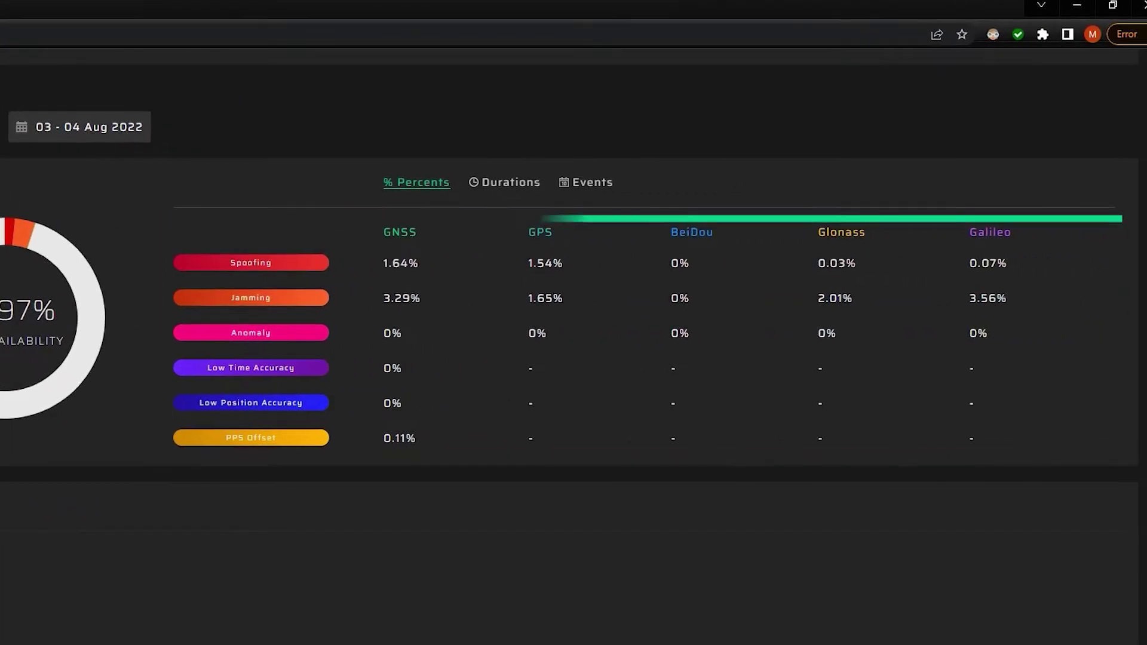
pyautogui.click(504, 183)
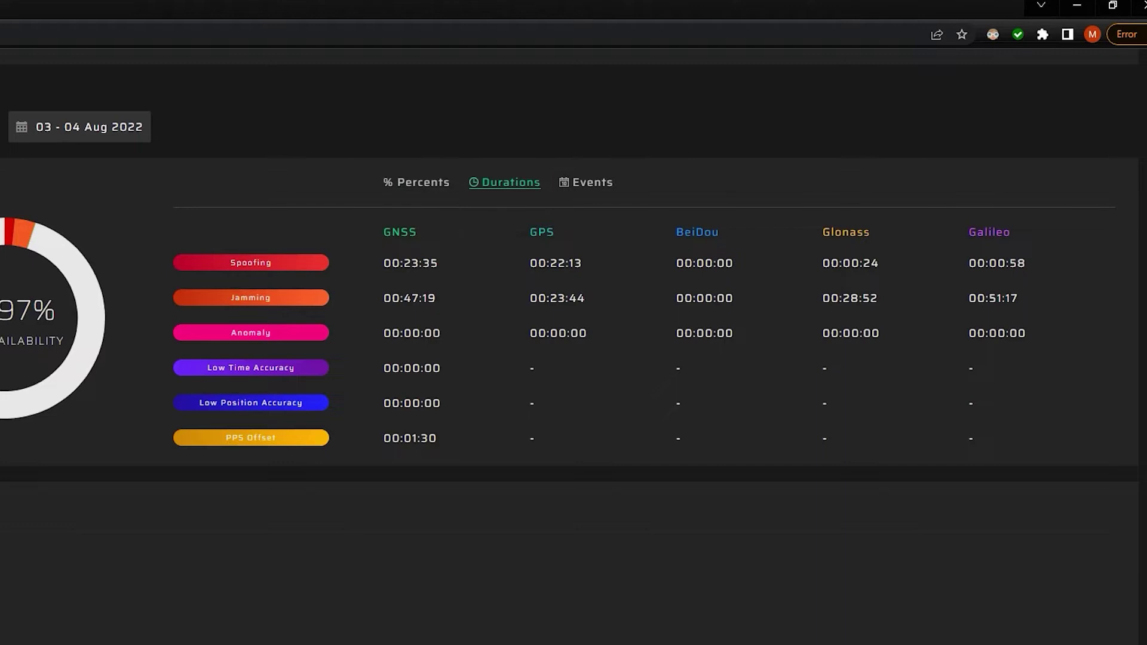
pyautogui.click(590, 182)
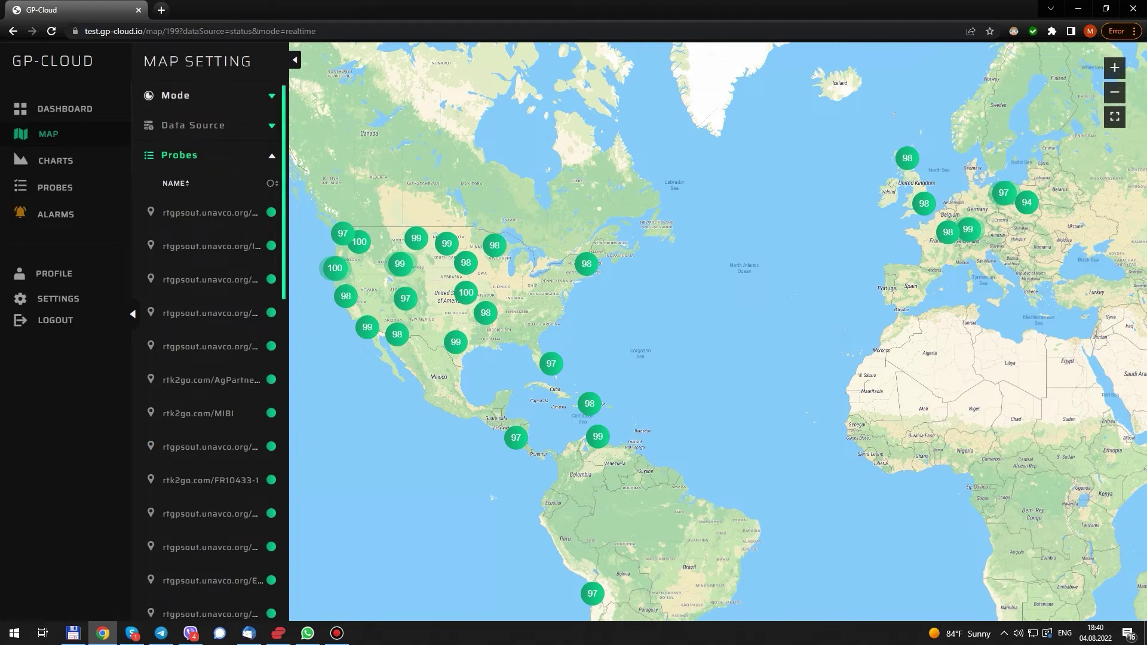
# Step: Colour the probe map by Number of Satellites per GNSS and open the GPS colour-scale panel
pyautogui.click(175, 95)
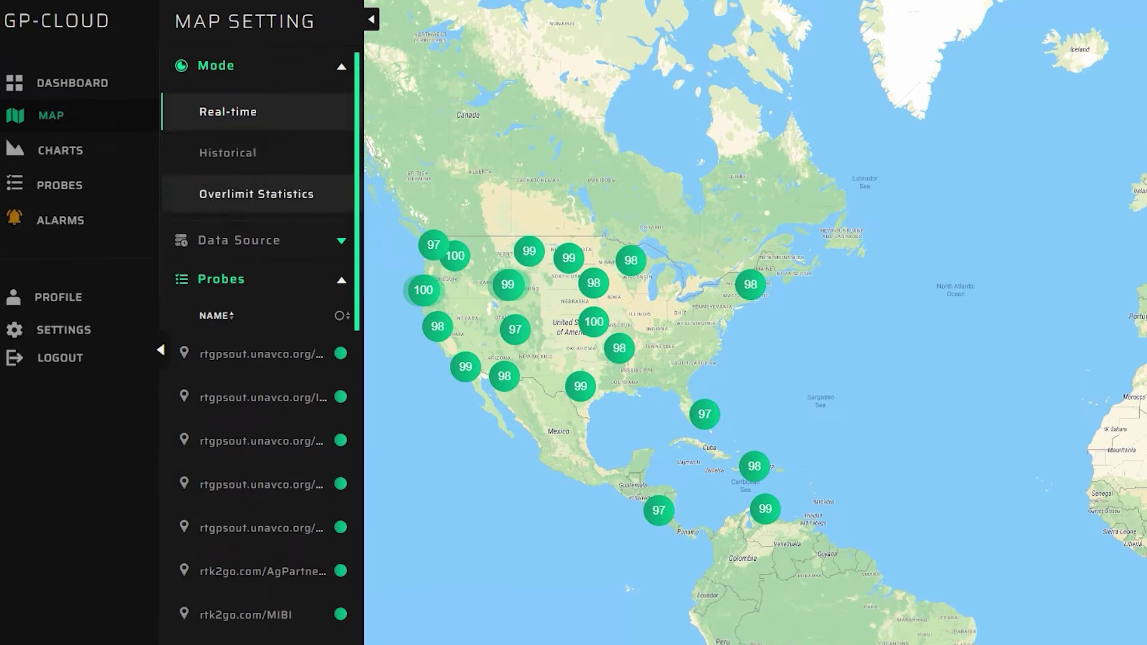
pyautogui.click(239, 241)
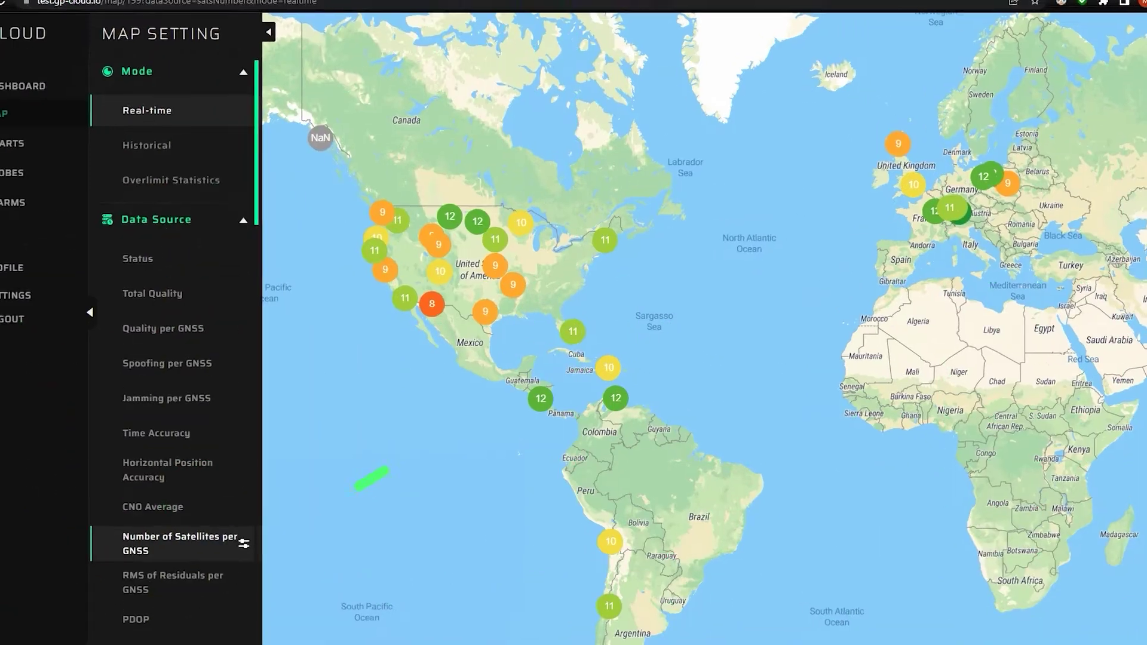
pyautogui.click(272, 524)
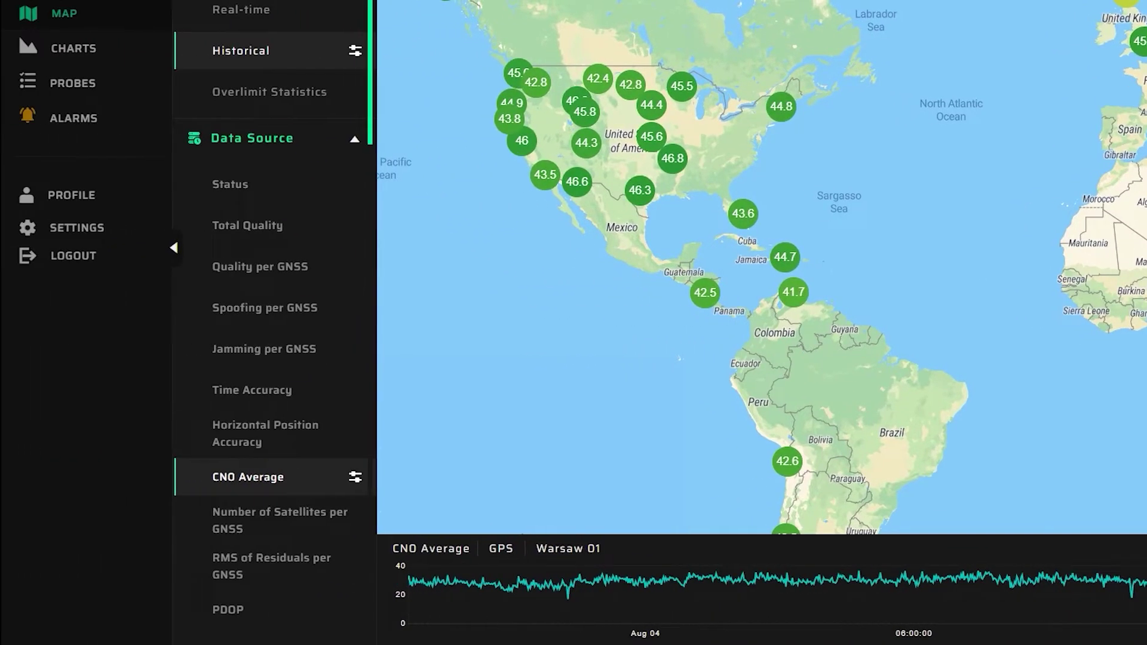
# Step: Plot historical satellite counts per GNSS and zoom the map to the Warsaw 01 probe
pyautogui.click(241, 520)
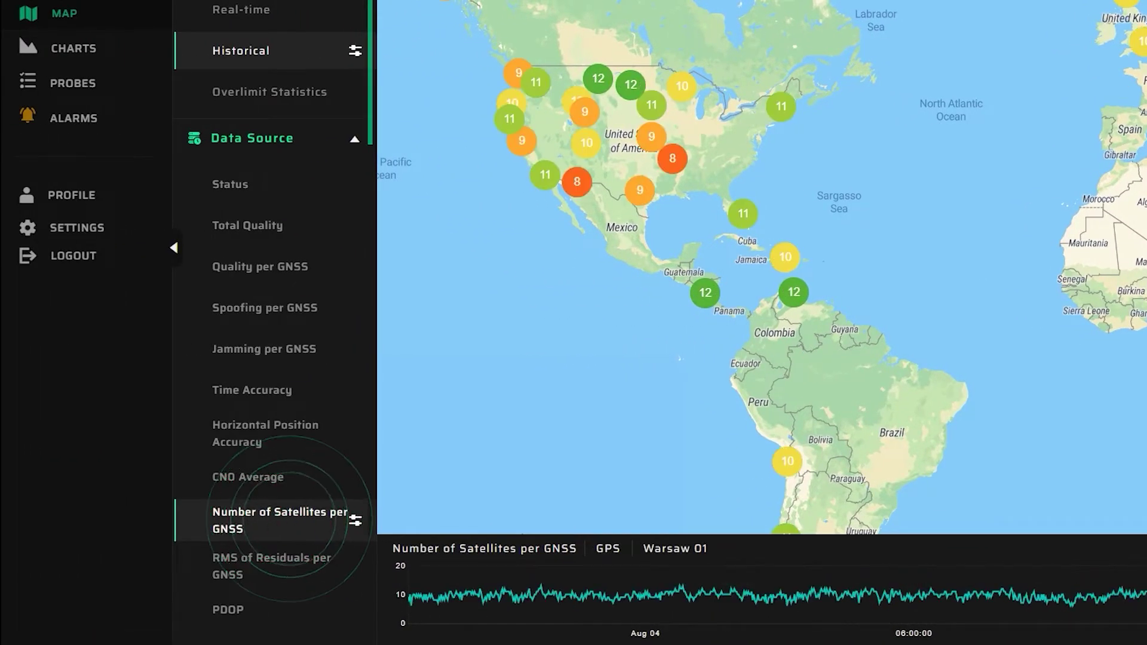
pyautogui.moveTo(559, 597)
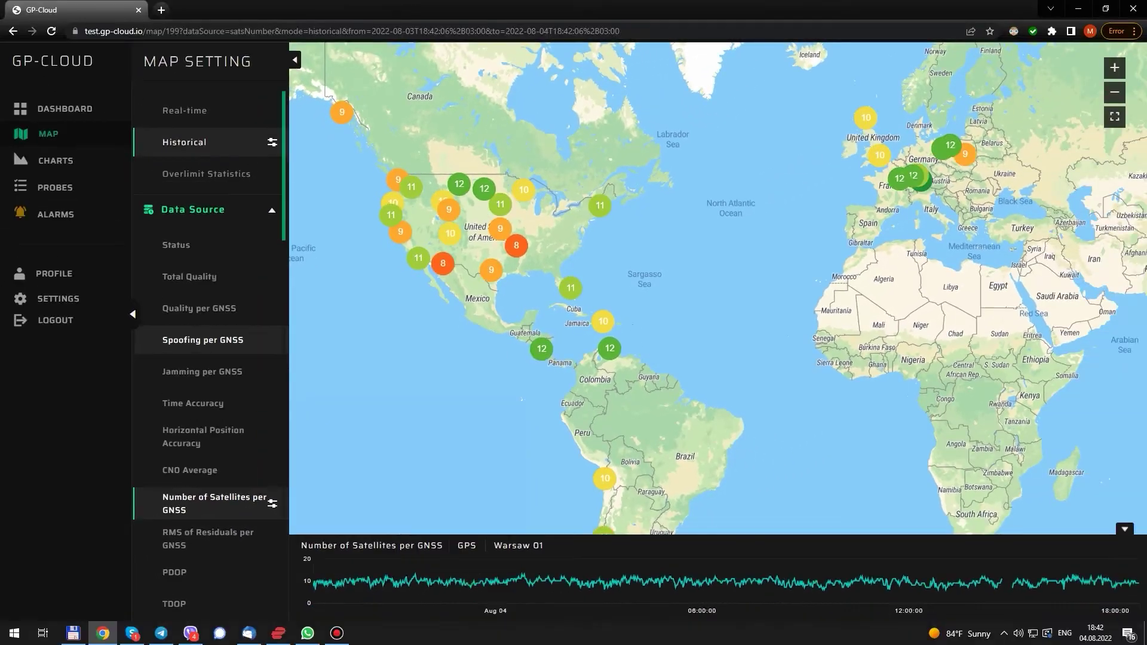
pyautogui.scroll(-10, 209, 286)
pyautogui.scroll(-2, 209, 334)
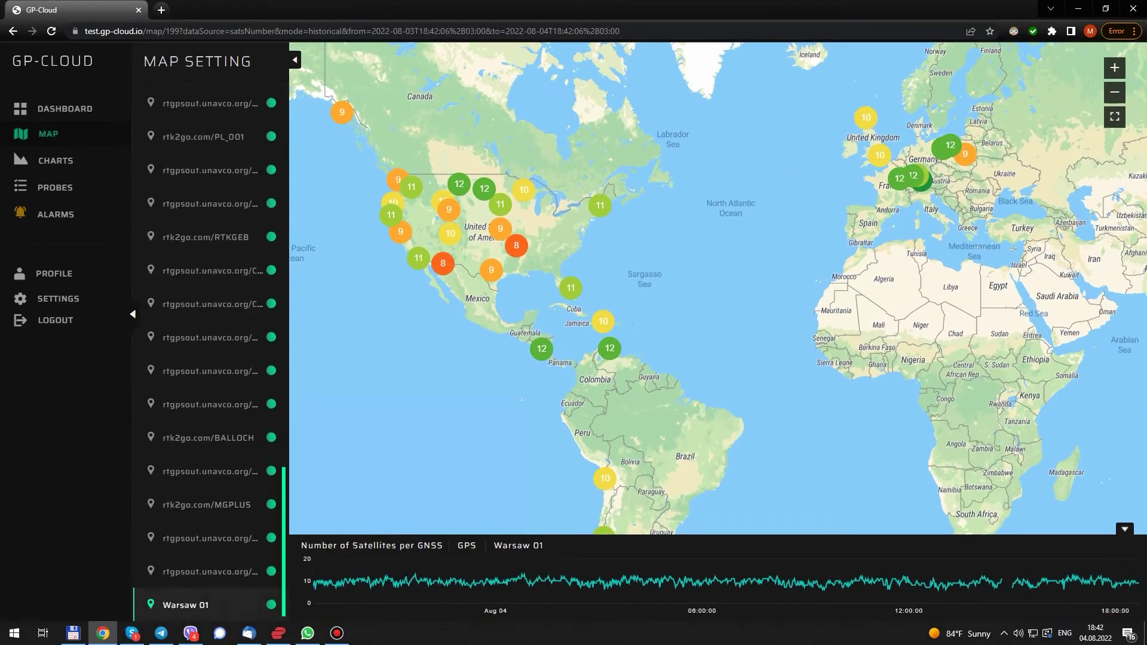
pyautogui.click(185, 605)
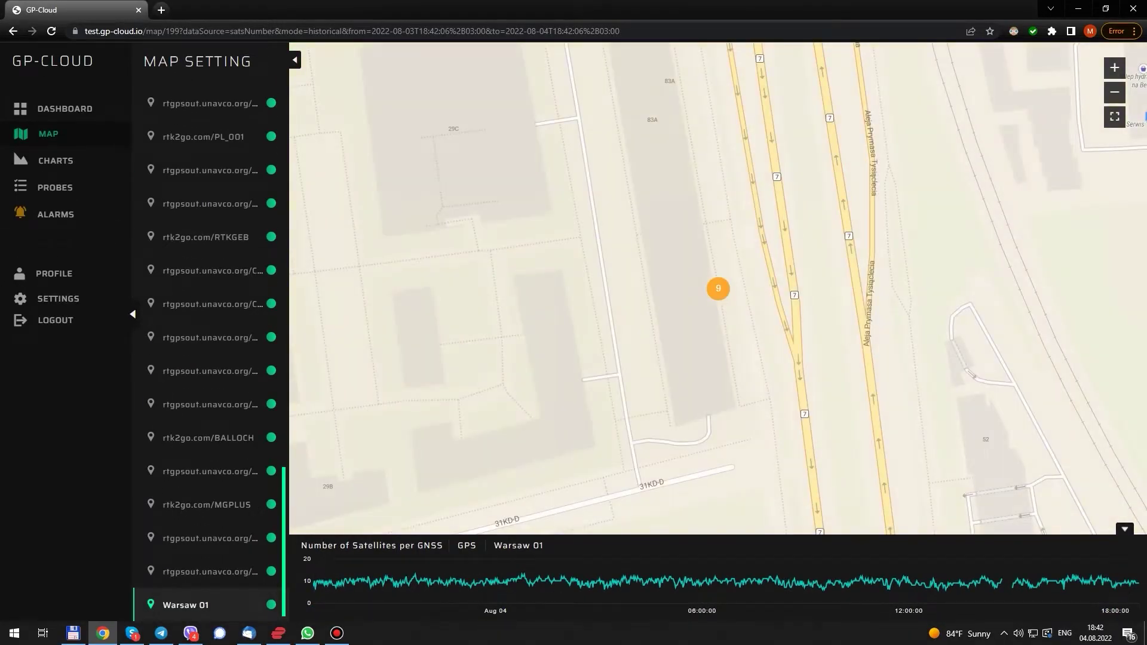
pyautogui.scroll(12, 209, 352)
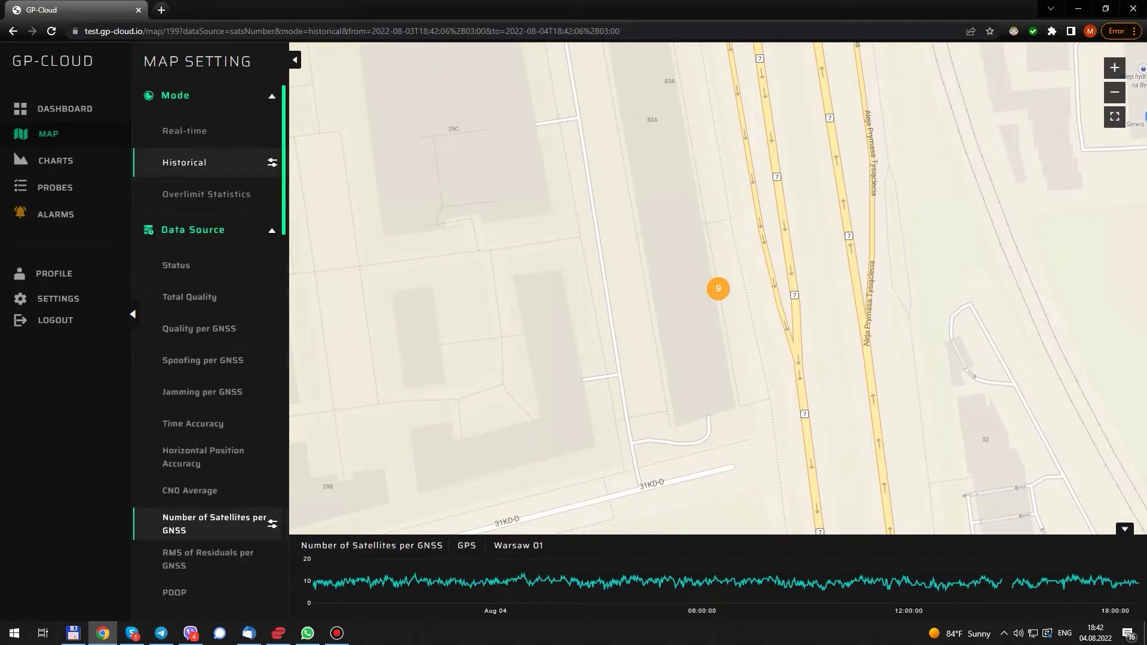
# Step: Show real-time overlimit statistics for Jamming per GNSS at the Warsaw 01 probe
pyautogui.click(185, 131)
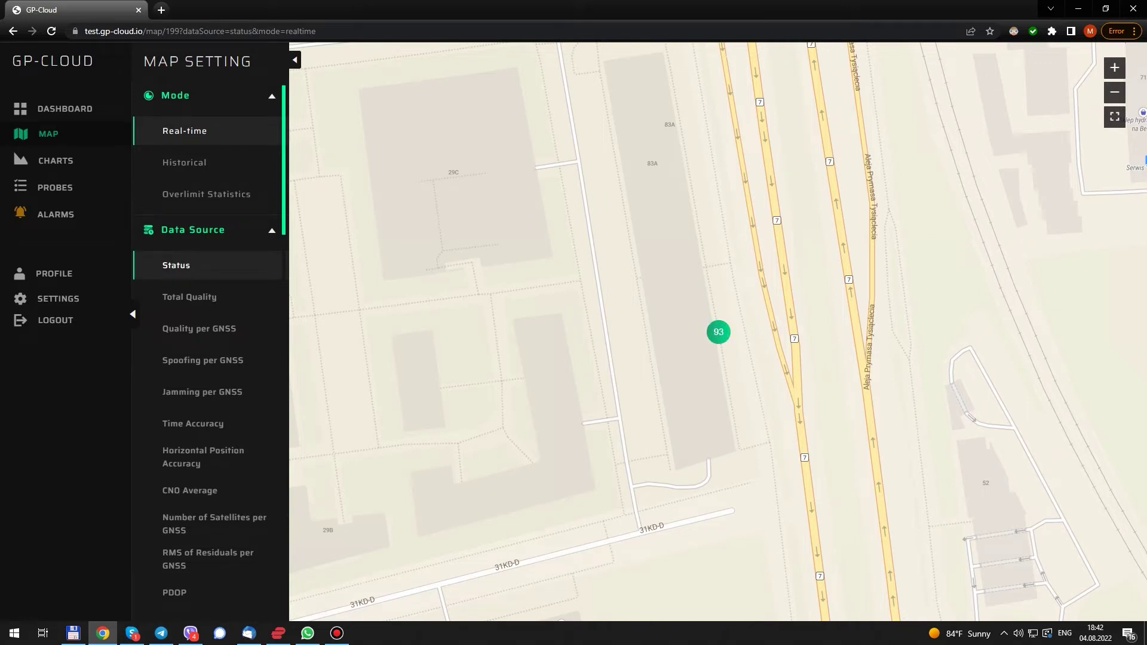
pyautogui.click(209, 194)
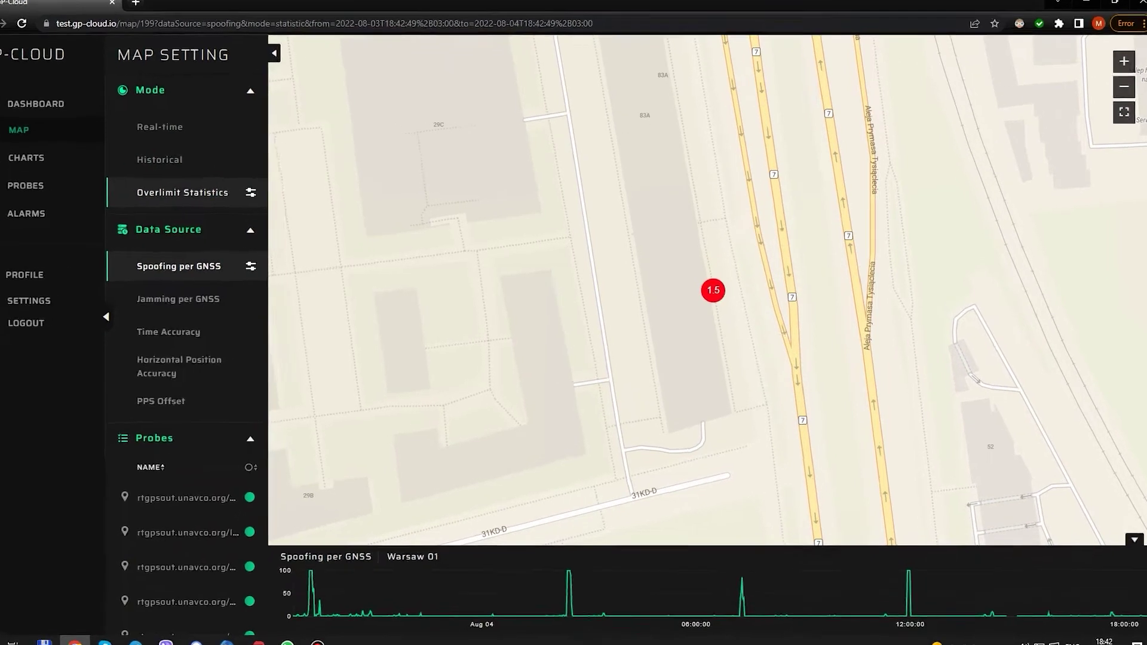
pyautogui.click(718, 289)
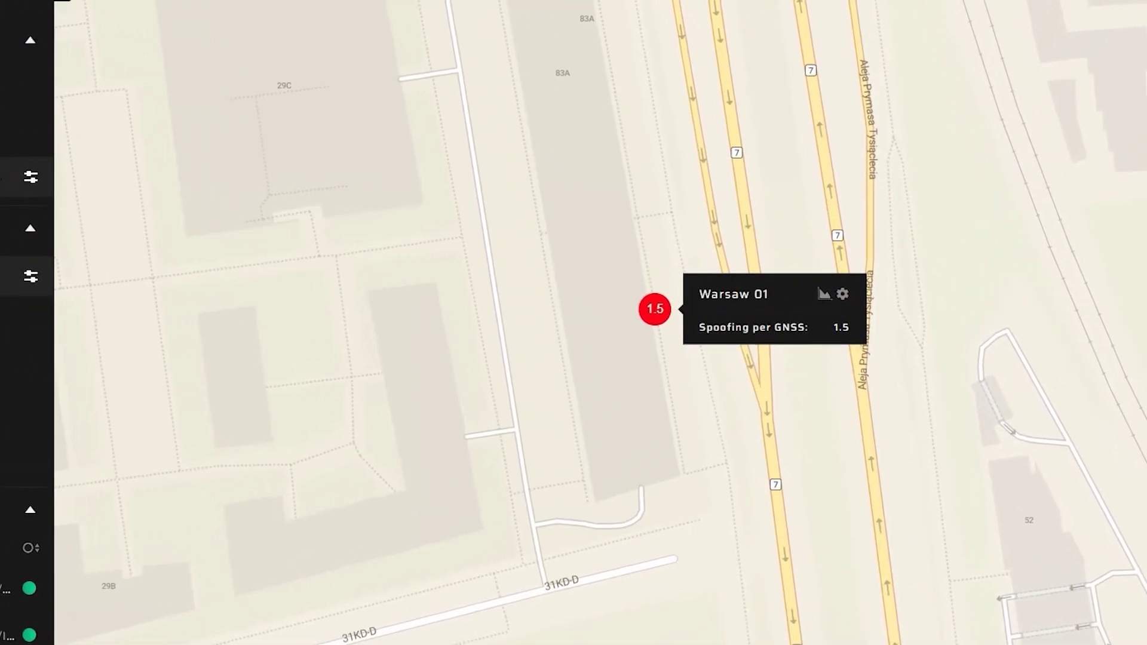
pyautogui.click(128, 306)
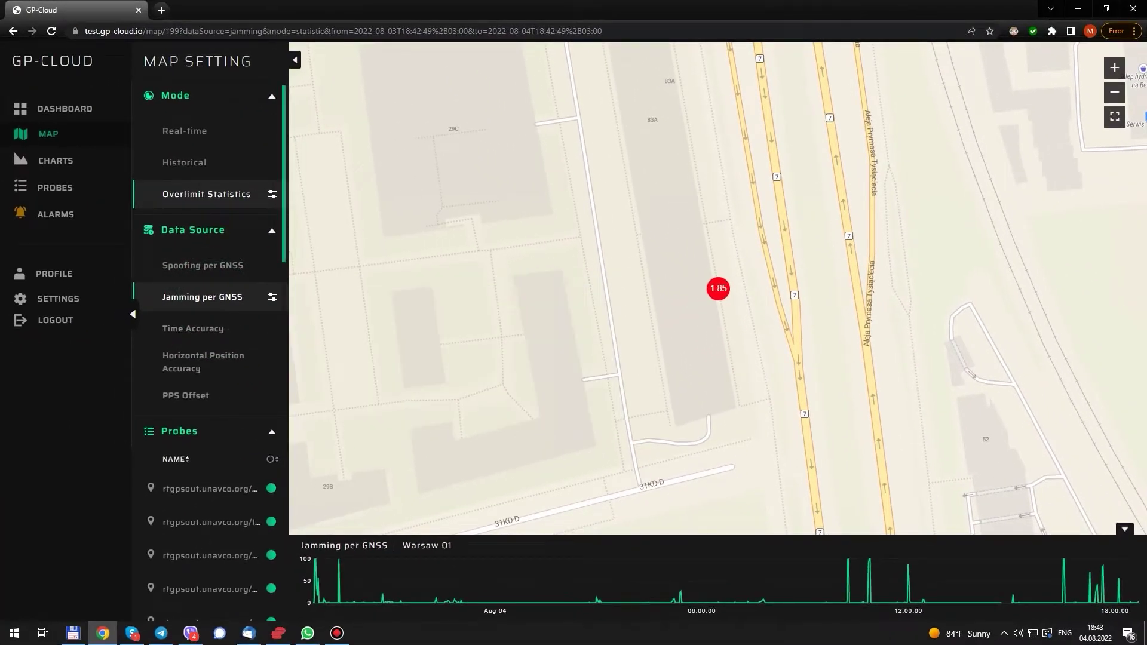
# Step: Switch to historical data and zoom the chart in on the jamming spike near 10:50
pyautogui.click(217, 161)
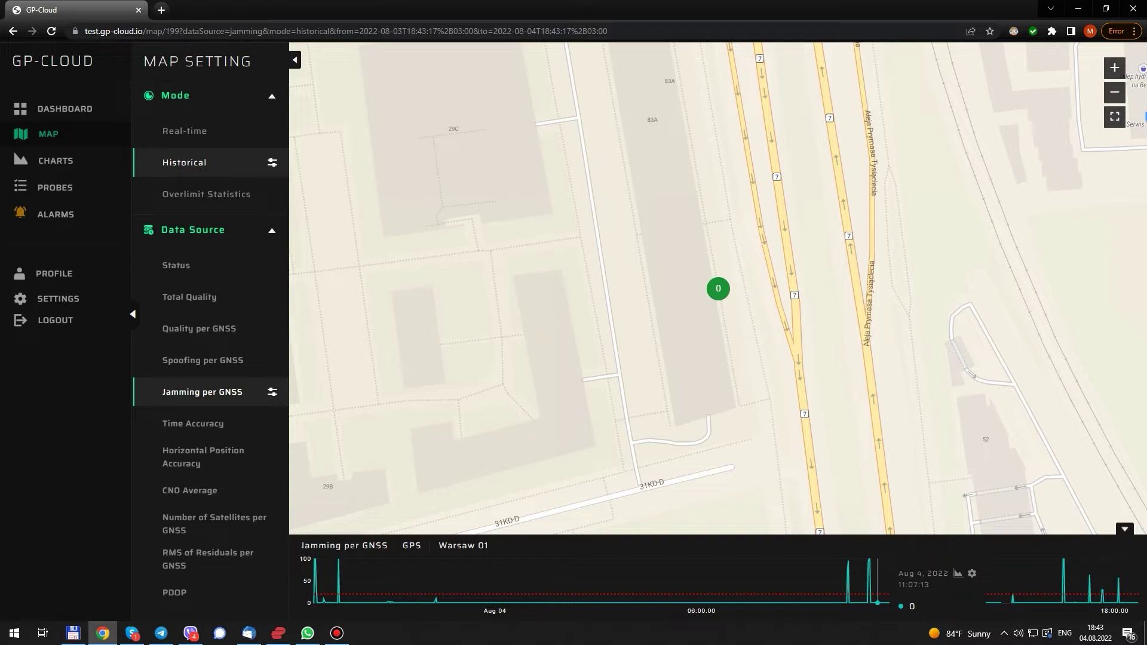
pyautogui.scroll(8, 876, 581)
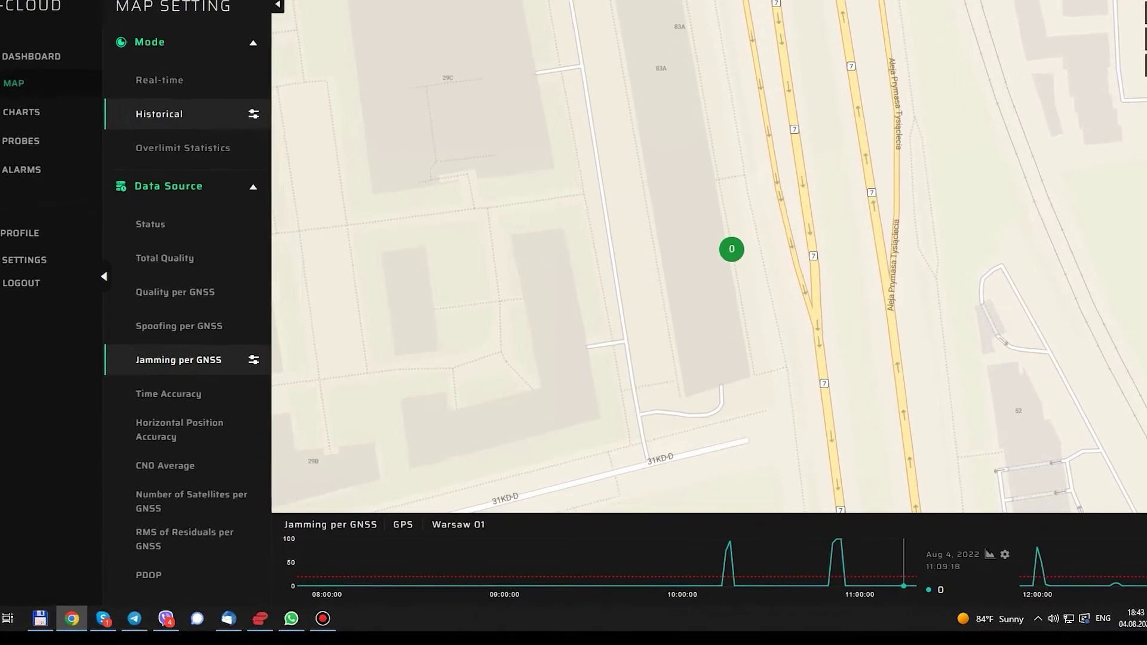
pyautogui.scroll(3, 860, 576)
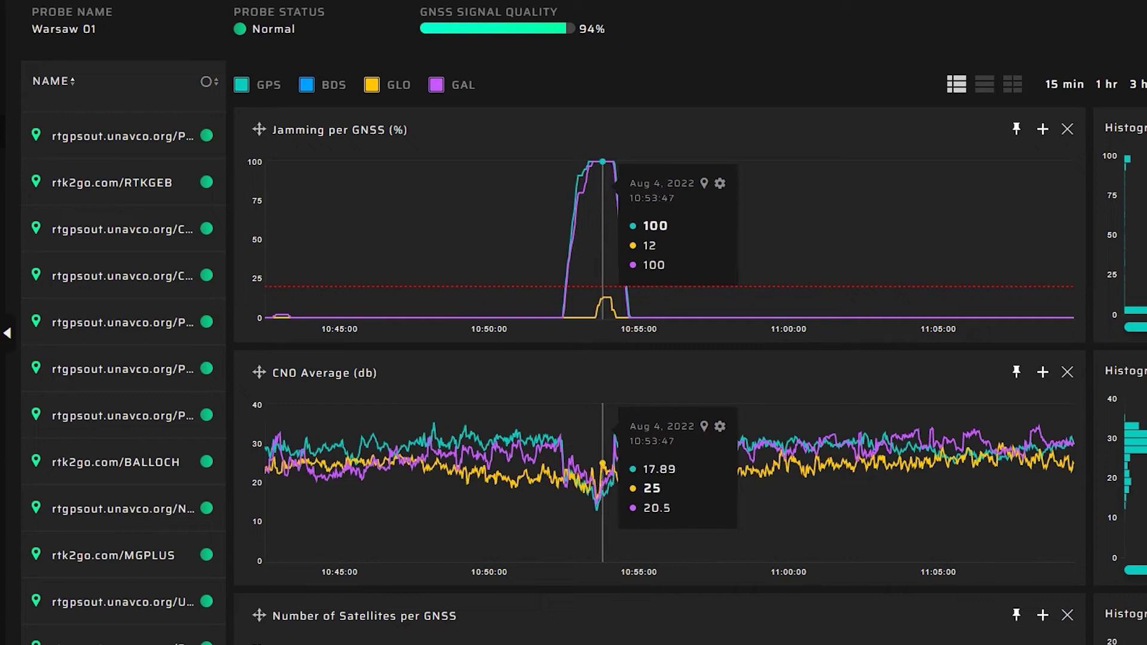
# Step: Scroll through Warsaw 01's chart list to locate the Jamming per GNSS and Number of Satellites panels
pyautogui.scroll(1, 580, 187)
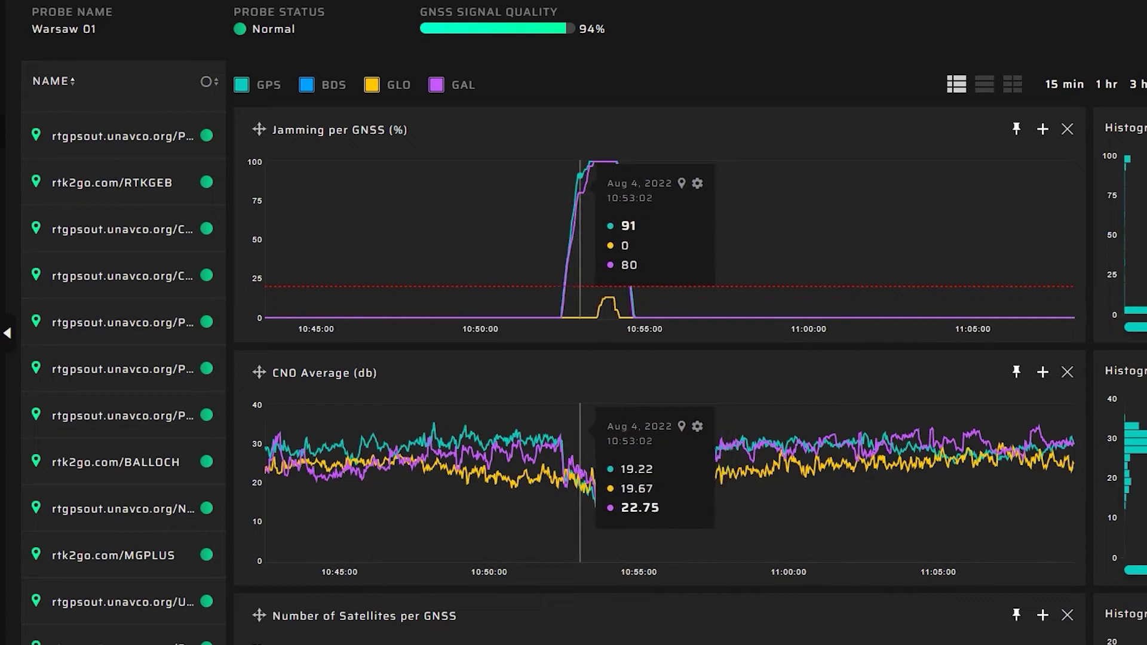
pyautogui.scroll(4, 593, 182)
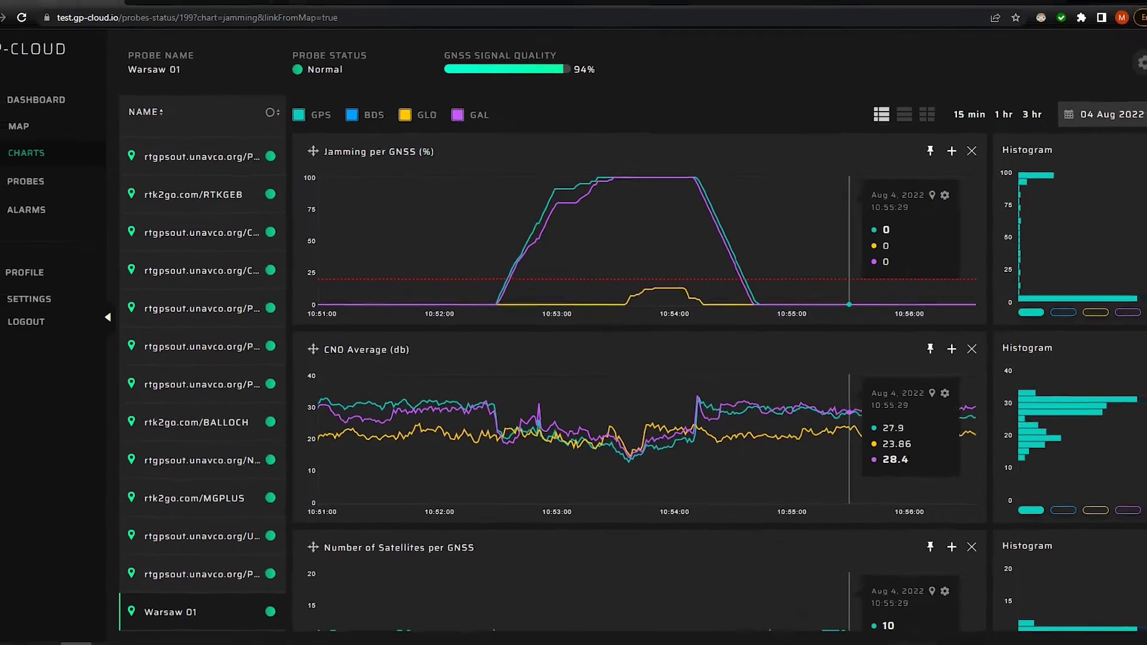
pyautogui.scroll(9, 849, 334)
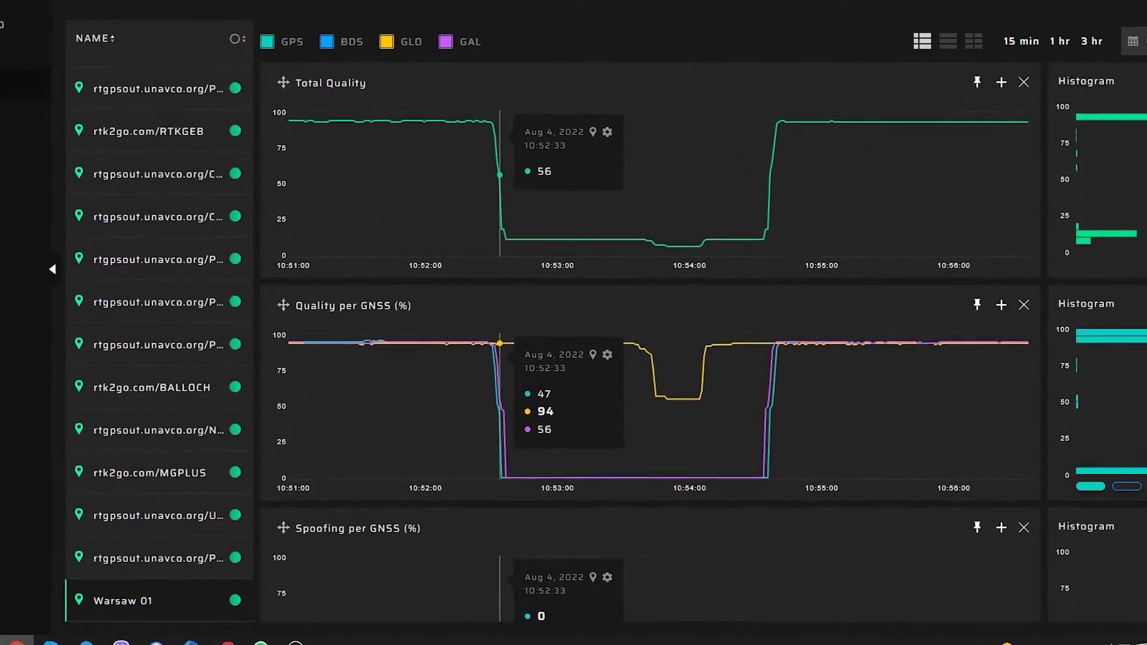
pyautogui.scroll(-4, 1004, 340)
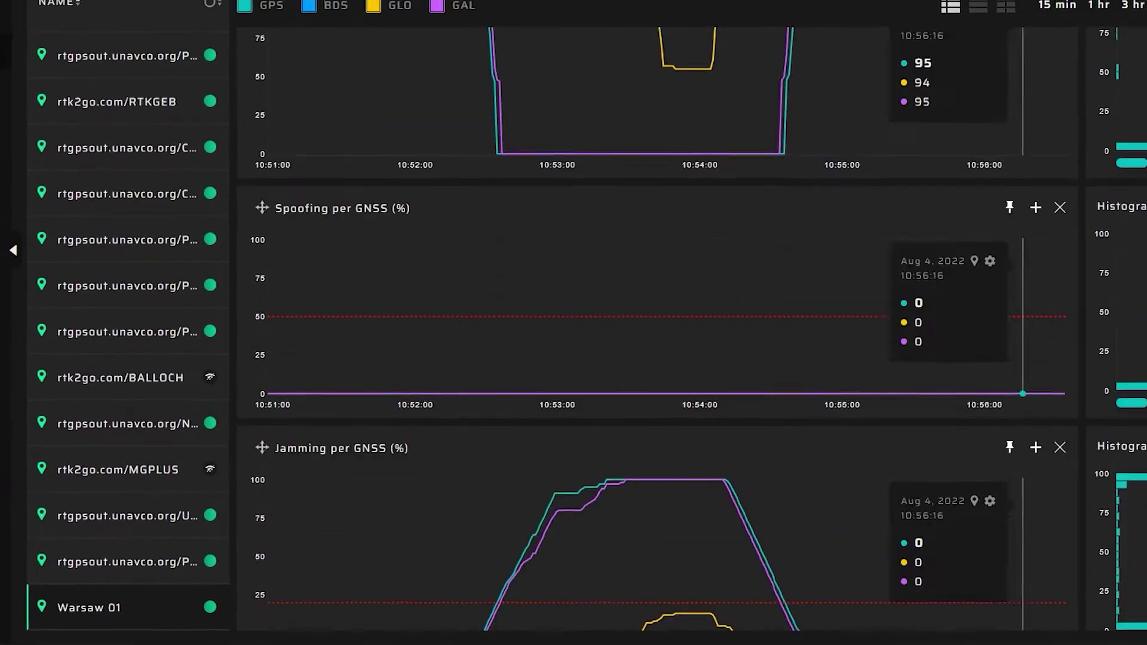
pyautogui.scroll(-3, 1022, 340)
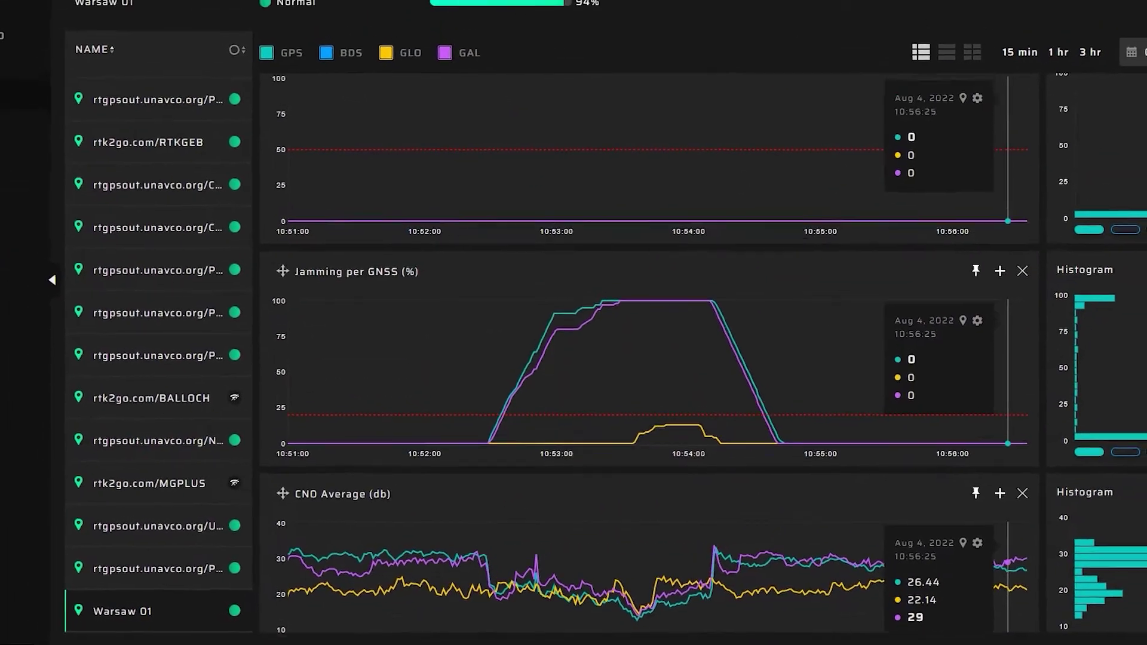
pyautogui.scroll(2, 956, 341)
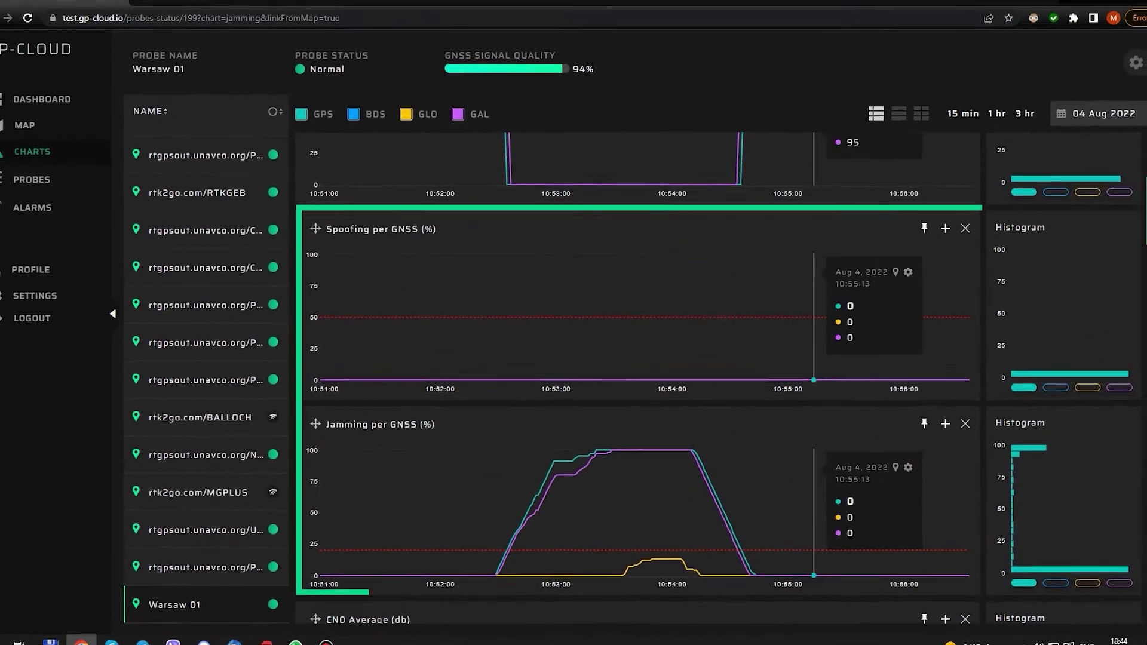
pyautogui.scroll(-1, 961, 352)
pyautogui.scroll(-1, 919, 358)
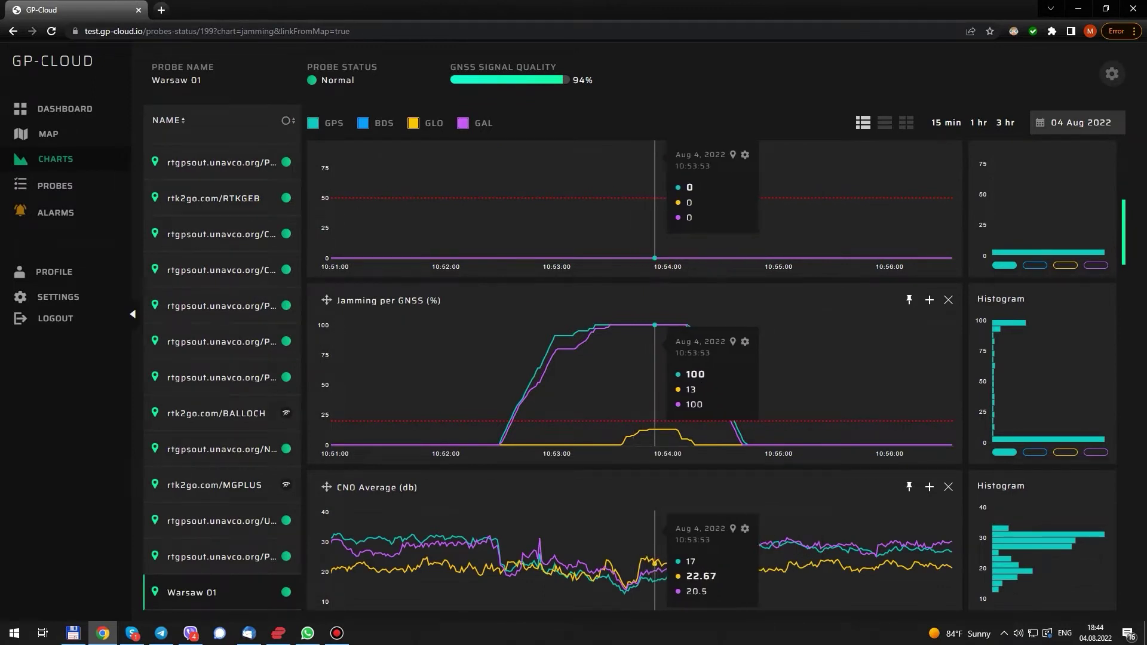
pyautogui.scroll(-4, 657, 377)
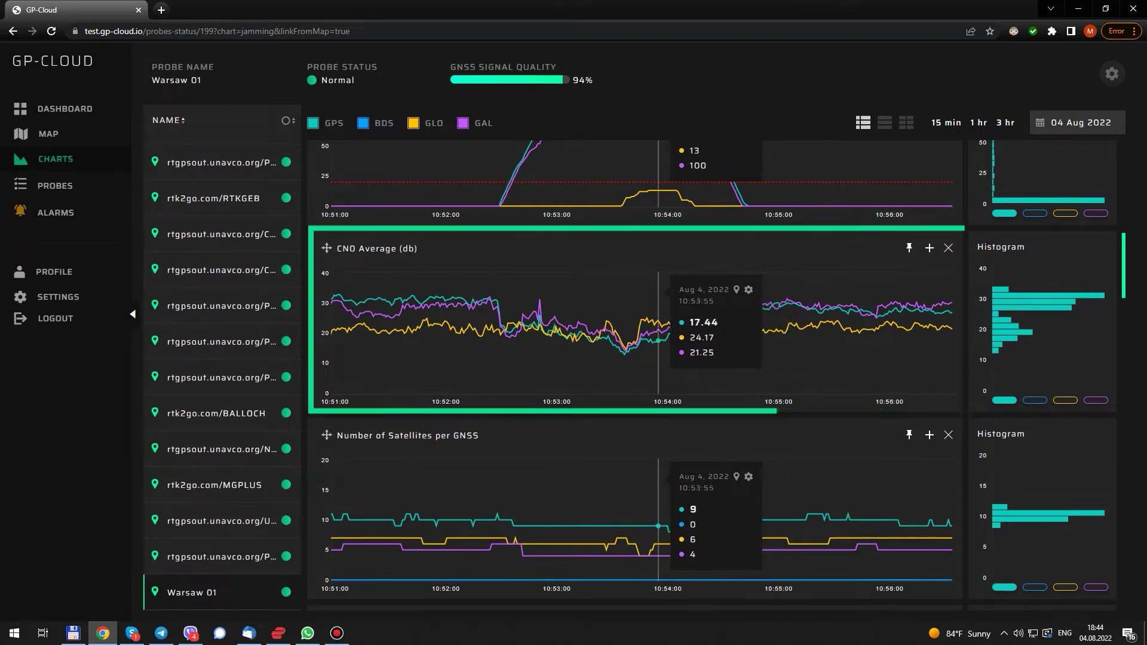
pyautogui.scroll(-4, 681, 418)
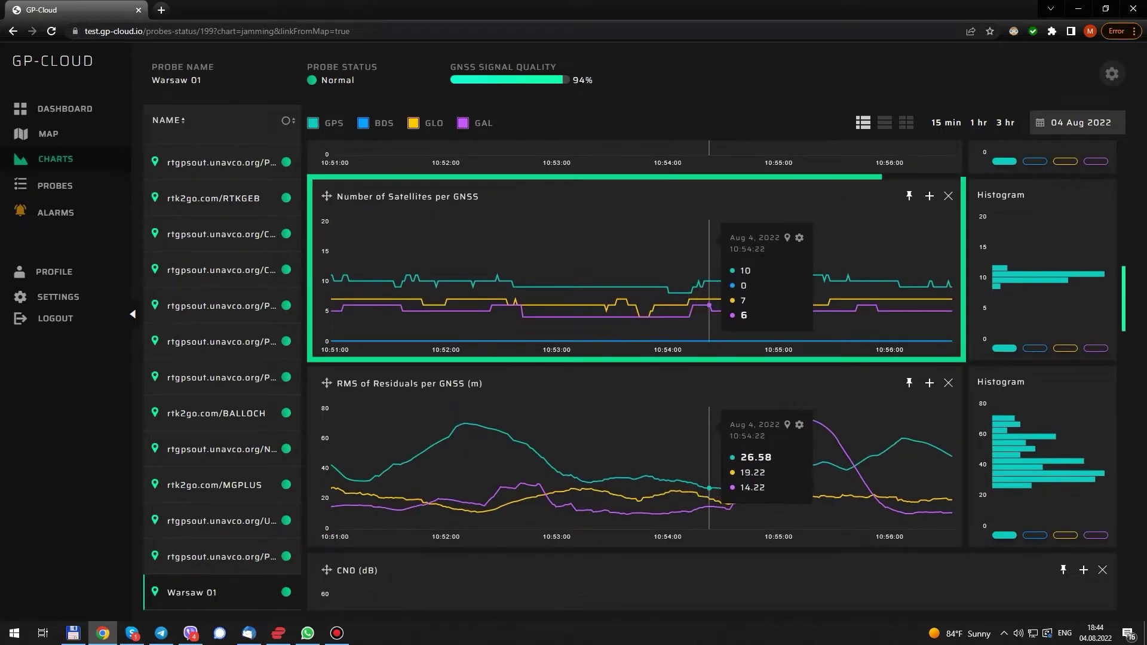
pyautogui.scroll(-4, 681, 418)
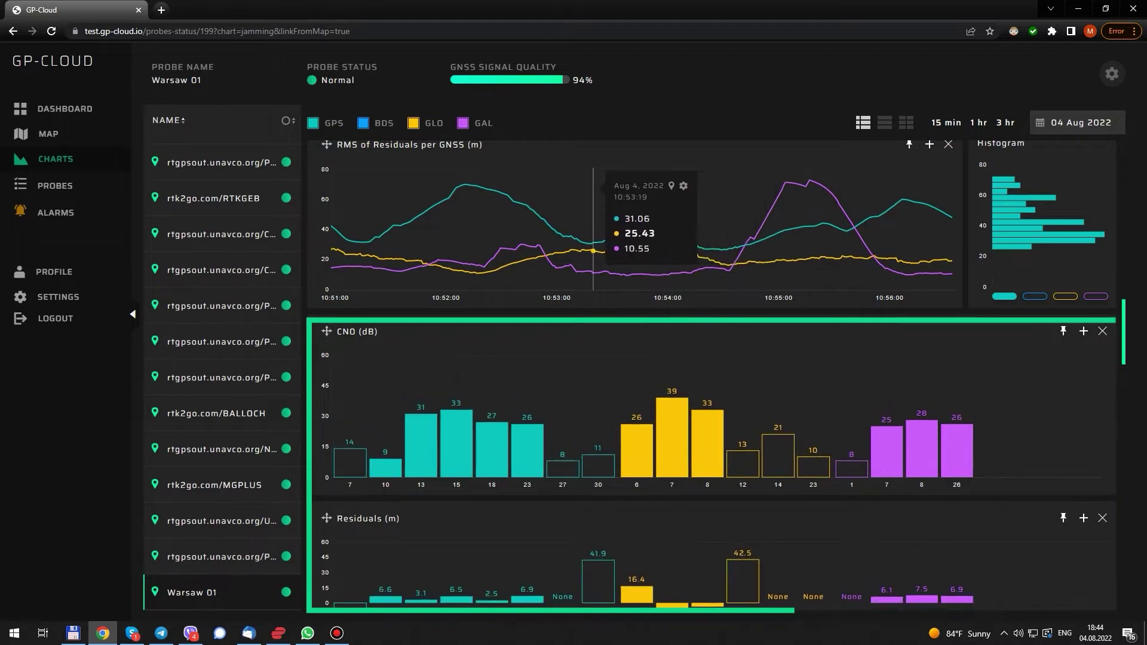
pyautogui.scroll(-1, 711, 376)
# Step: Pin the Jamming per GNSS chart on top and hide the probe list to widen the charts
pyautogui.scroll(5, 711, 376)
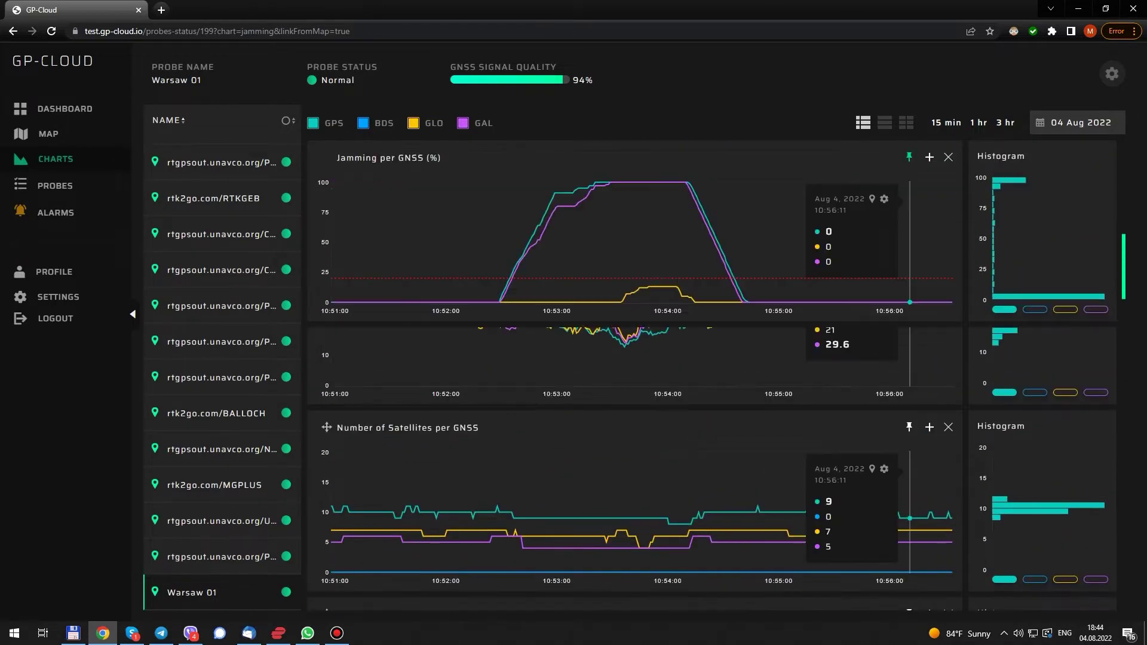
pyautogui.click(908, 155)
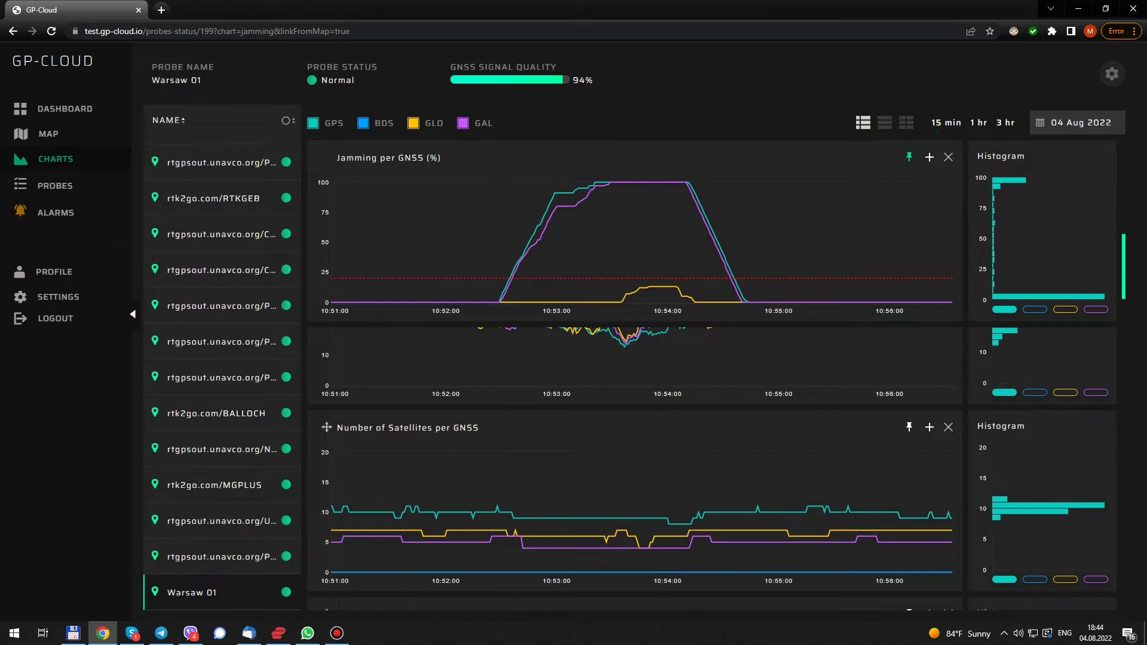
pyautogui.scroll(-5, 776, 418)
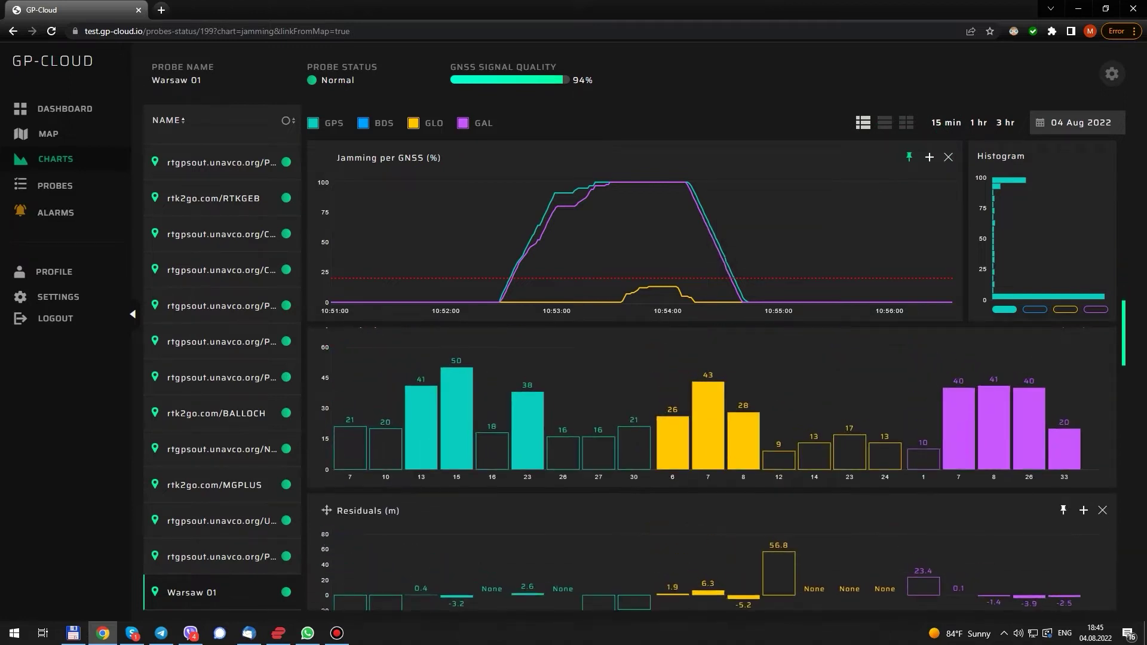
pyautogui.click(885, 122)
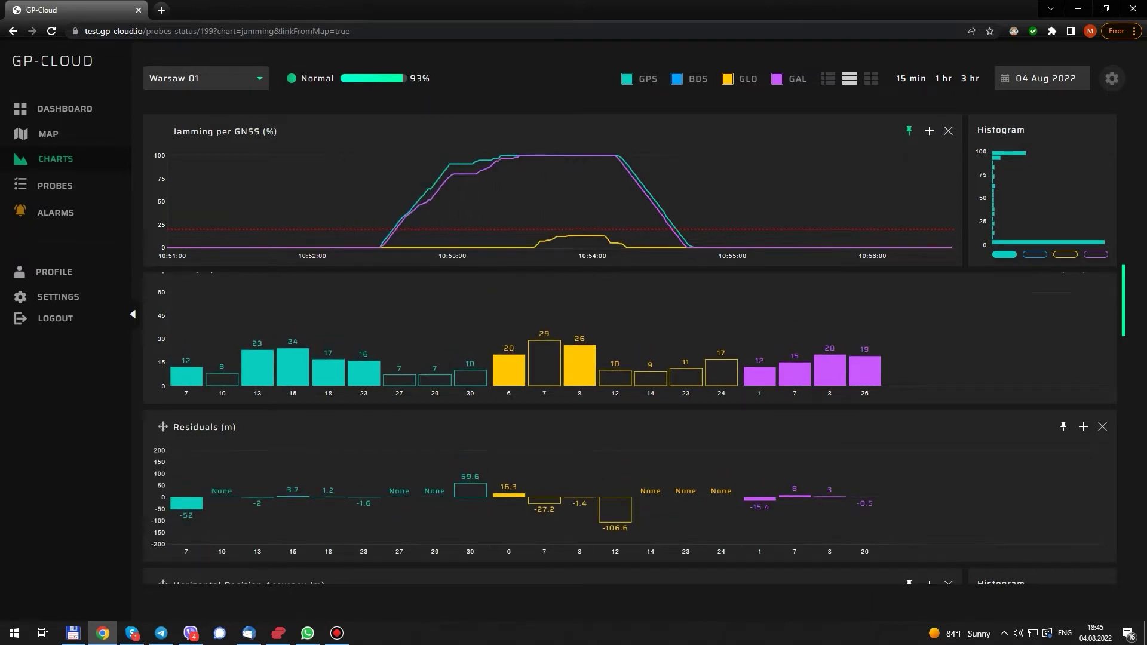
# Step: Bring Warsaw 01's Spectrum Waterfall into view, showing interference from about 10:52:30 to 10:54
pyautogui.scroll(-2, 629, 424)
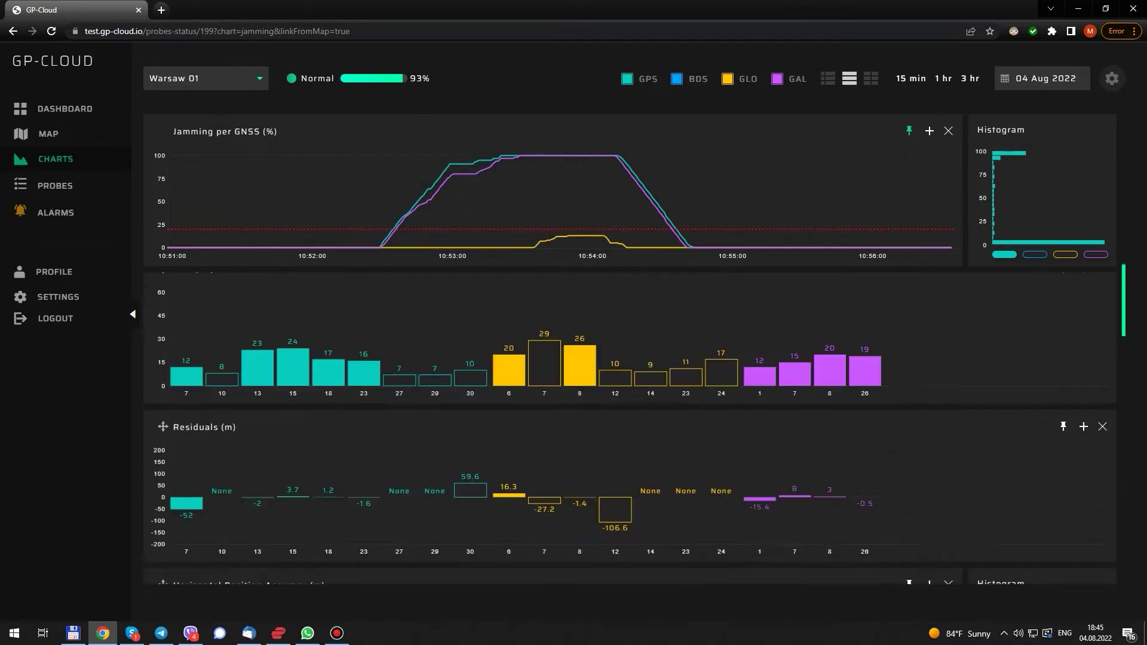
pyautogui.scroll(-2, 630, 424)
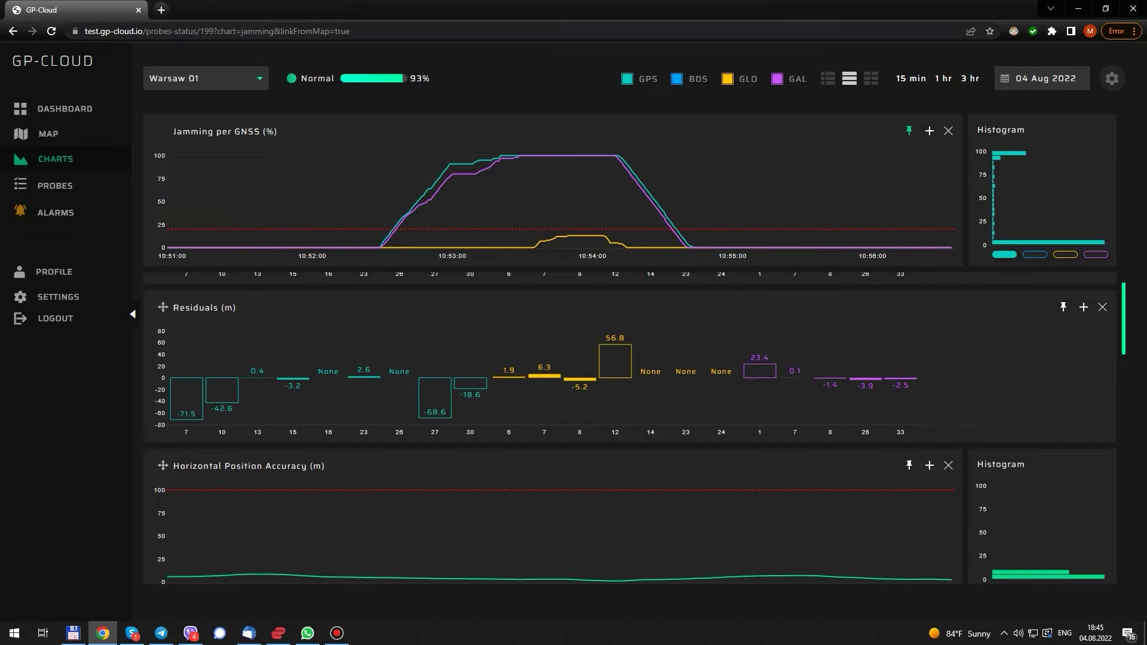
pyautogui.scroll(-4, 633, 424)
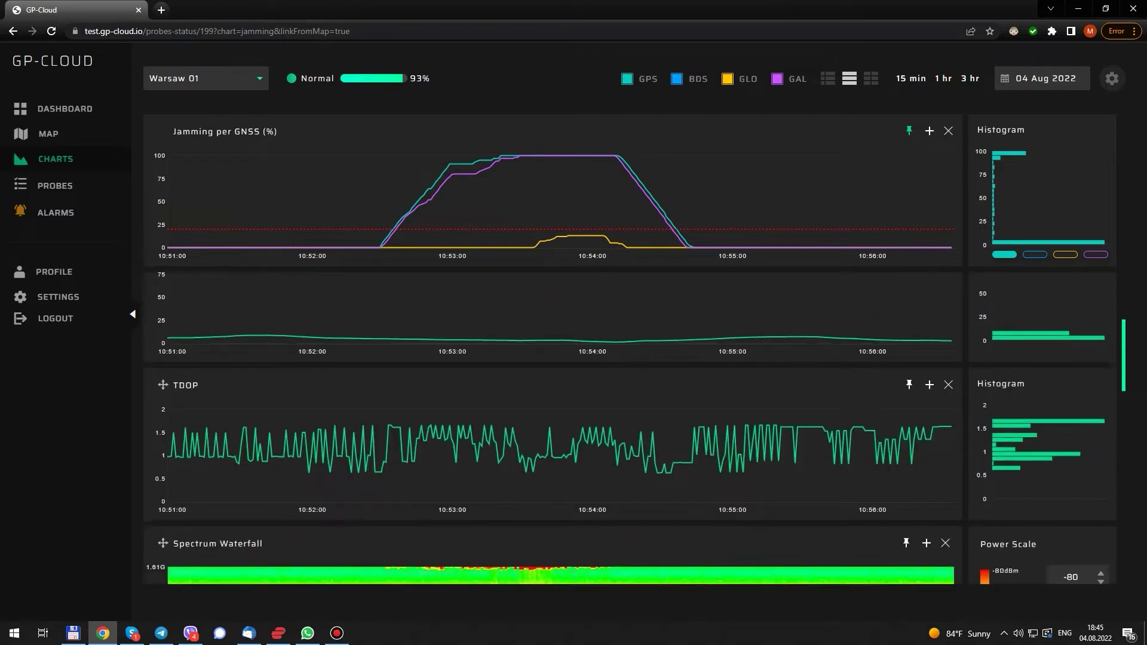
pyautogui.scroll(-2, 639, 430)
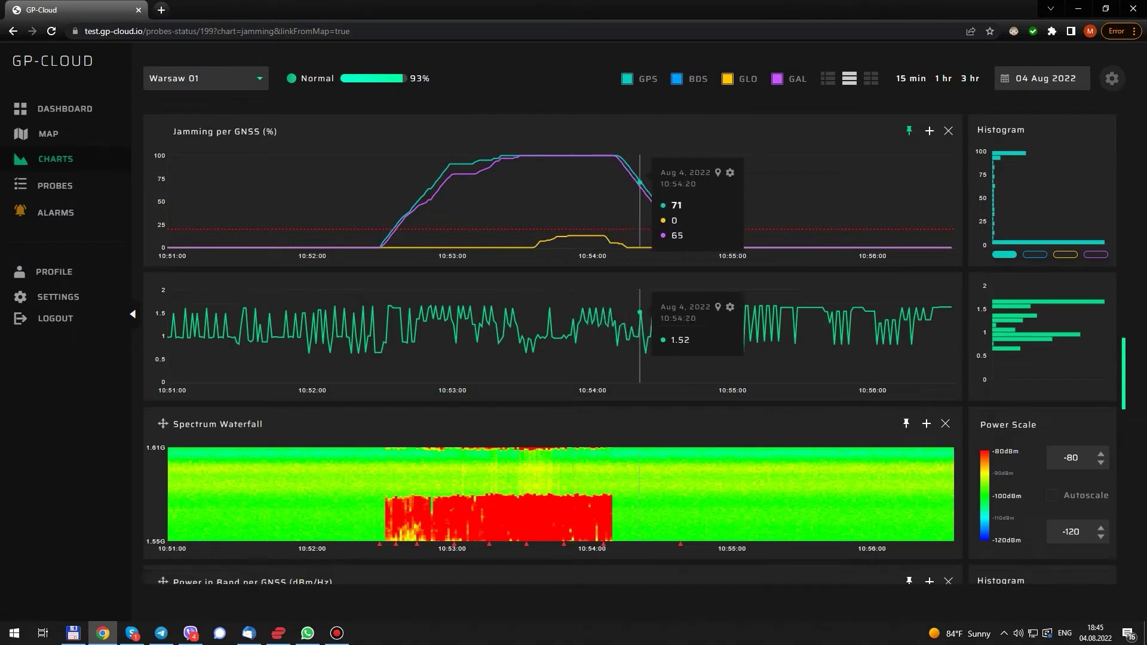
pyautogui.scroll(-2, 639, 430)
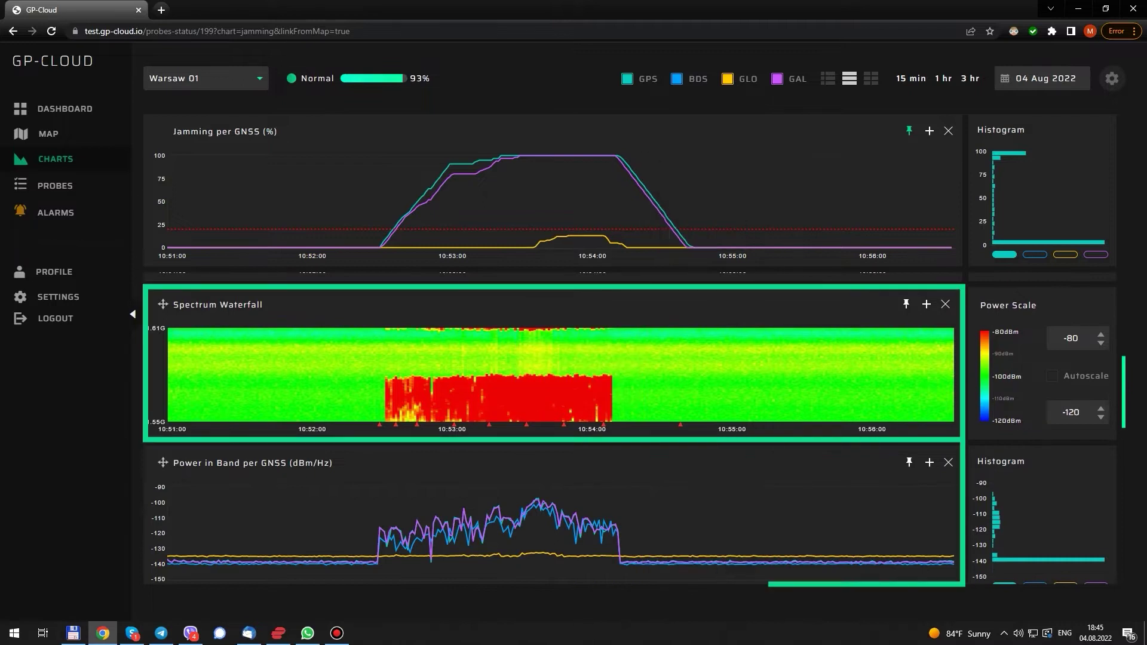
# Step: Use a two-column grid, unpin Jamming, and open the 04 Aug 2022 10:53.48 spectrum detail
pyautogui.click(871, 78)
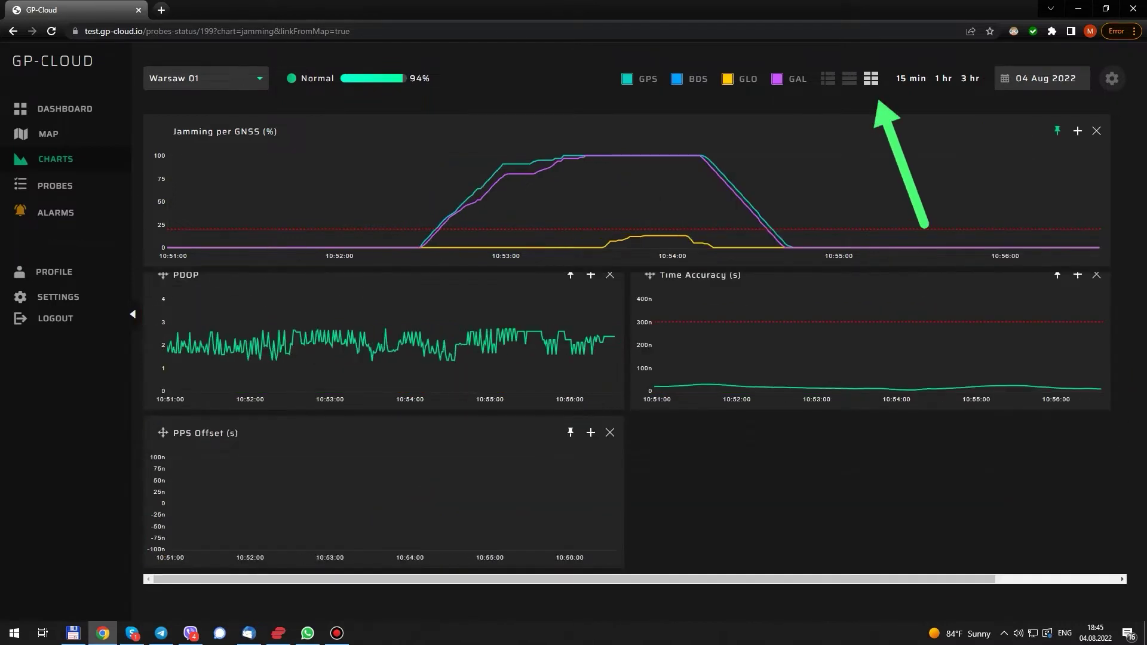
pyautogui.click(1058, 131)
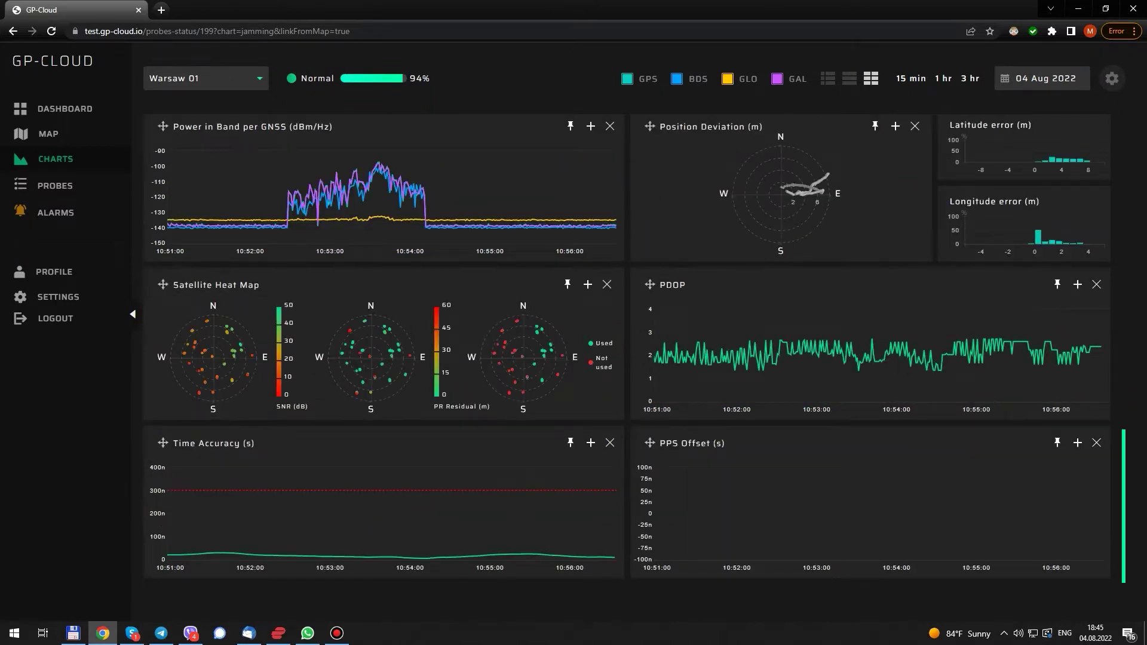
pyautogui.scroll(4, 831, 359)
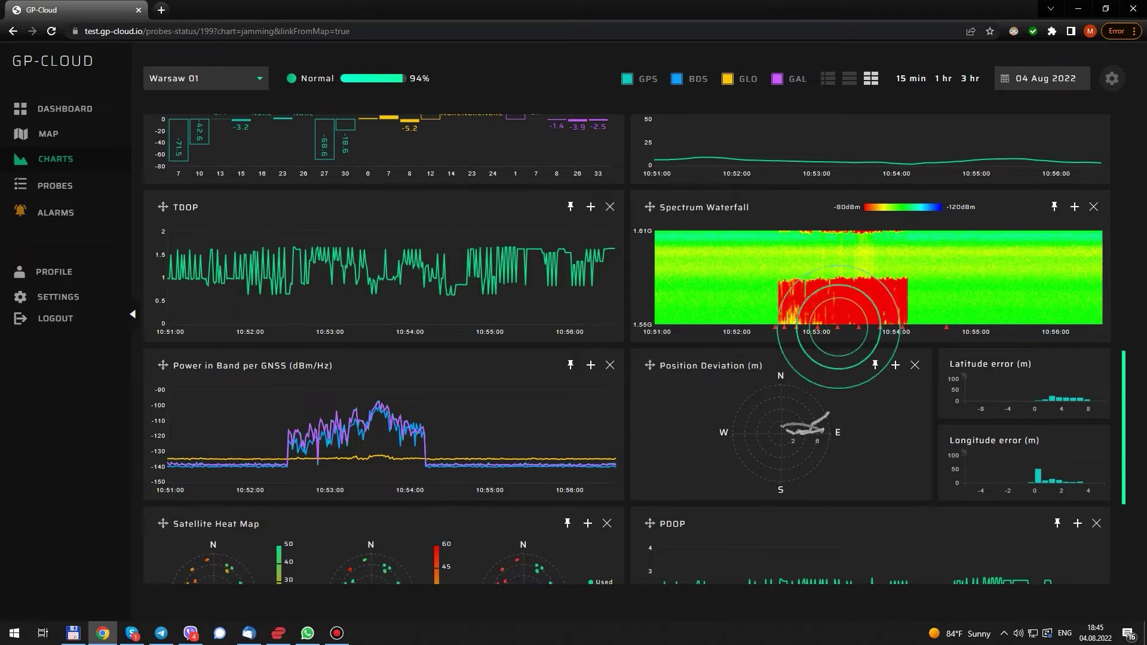
pyautogui.click(838, 327)
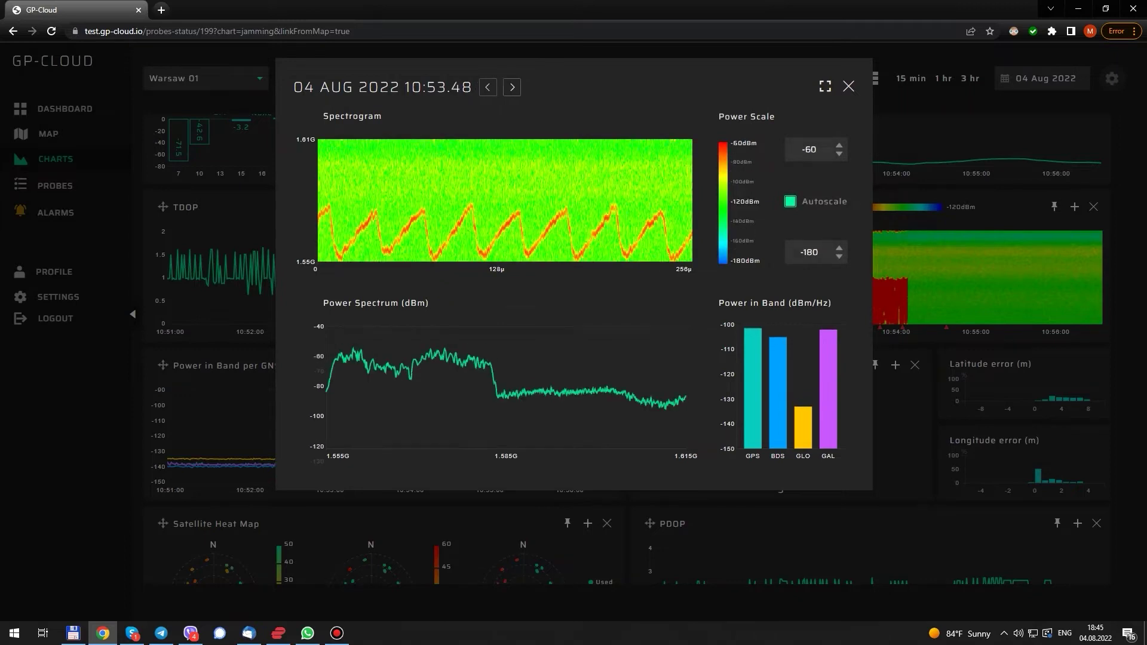
# Step: Close the spectrum detail and return to the Jamming per GNSS and Total Quality row
pyautogui.press('Escape')
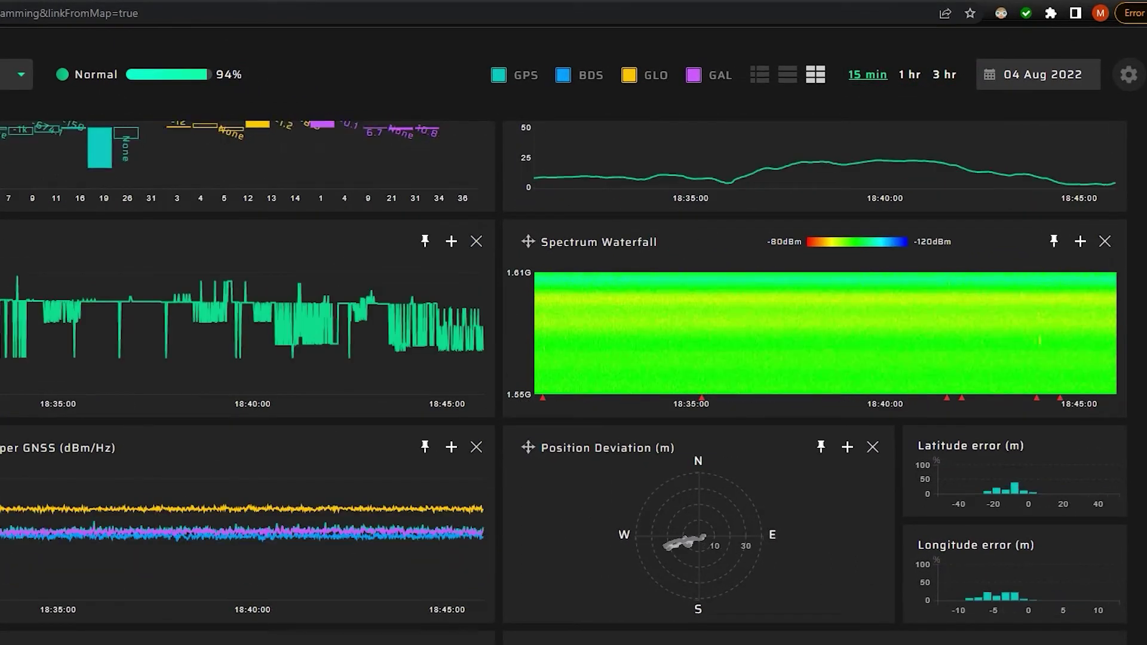
pyautogui.scroll(10, 657, 335)
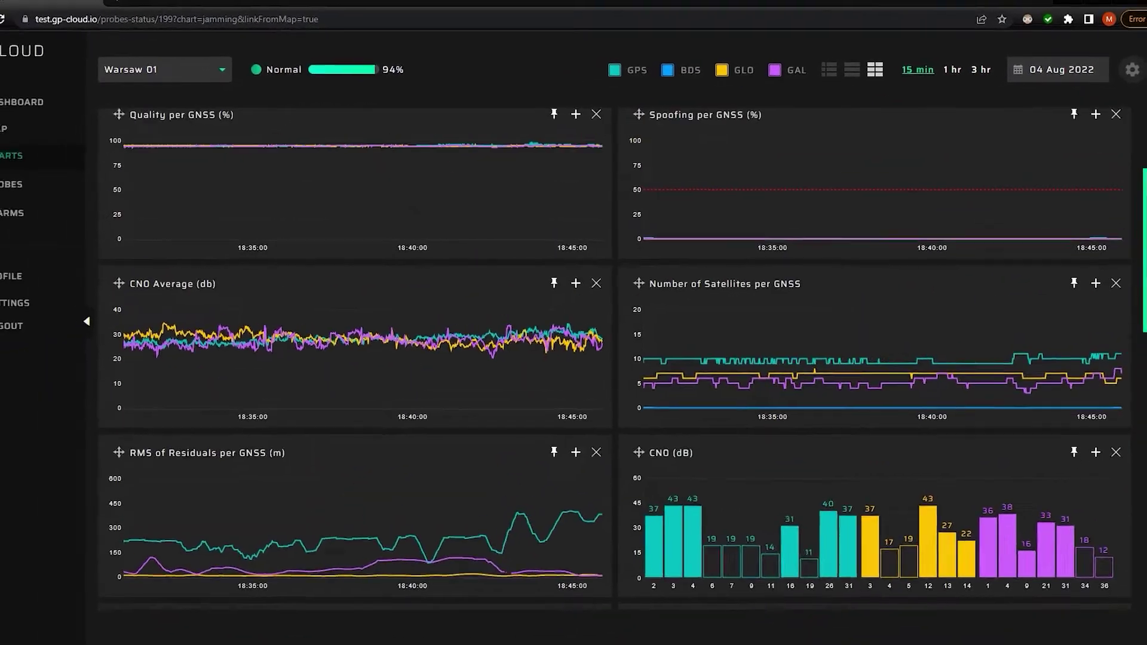
pyautogui.scroll(3, 406, 334)
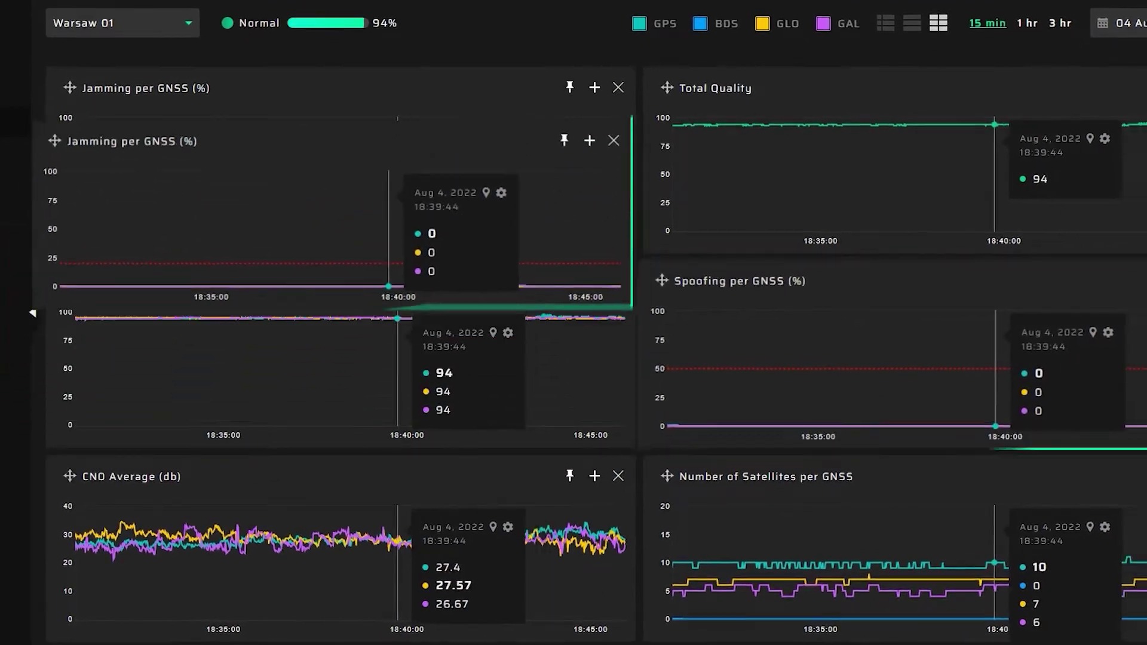
pyautogui.scroll(-3, 417, 359)
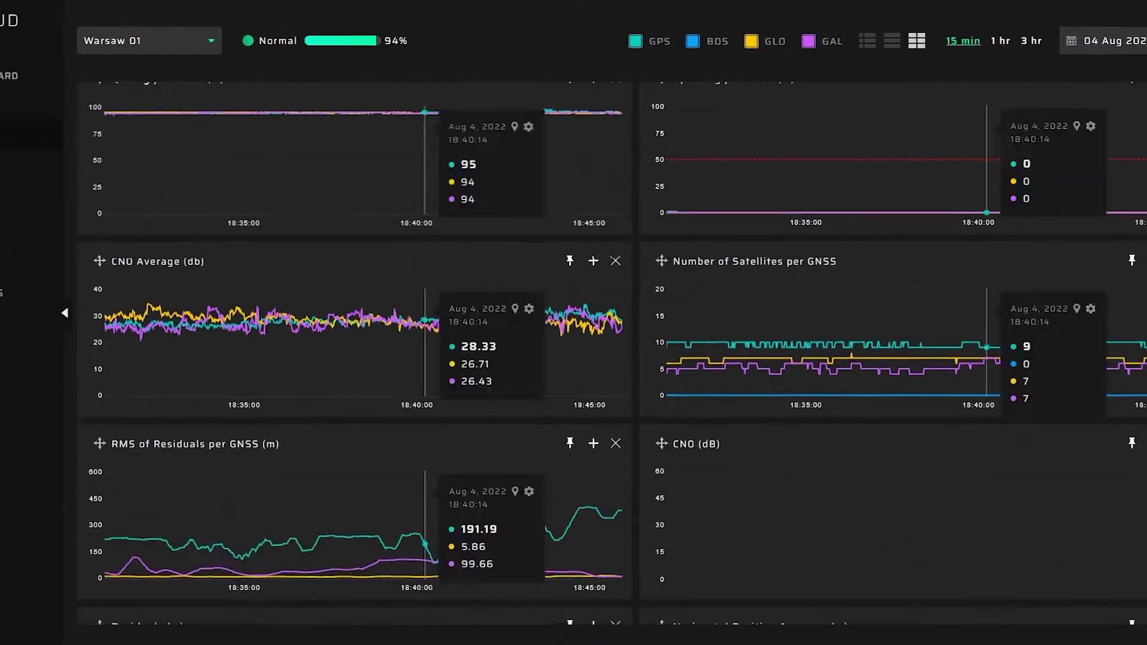
pyautogui.scroll(3, 424, 334)
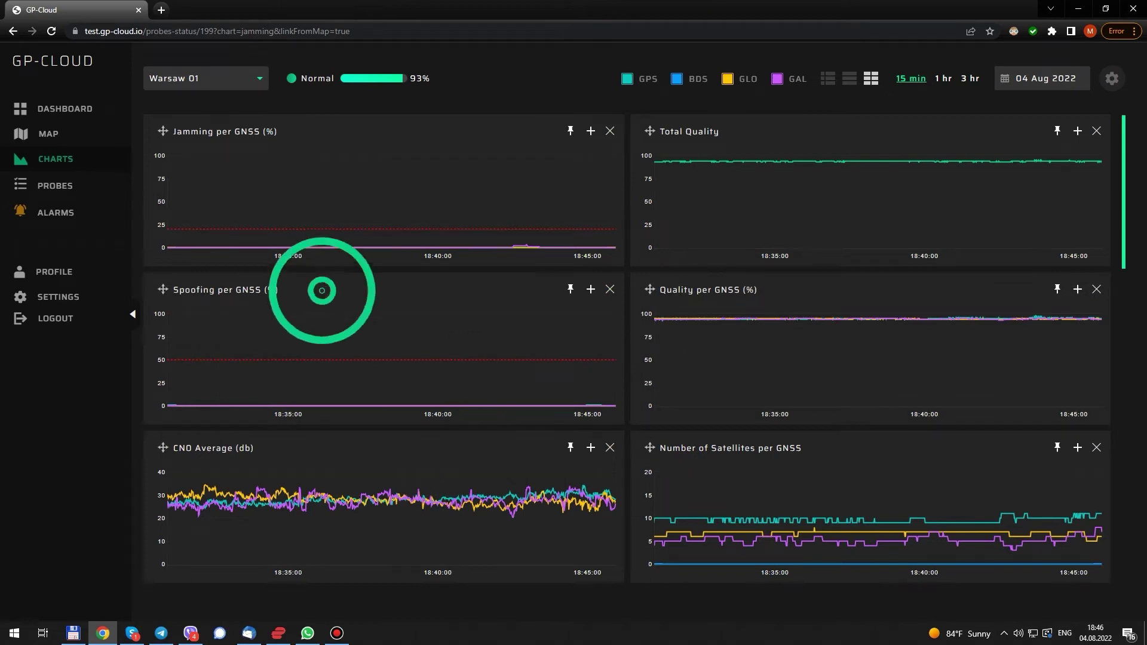
# Step: Set the charts to 1 hr, inspect a waterfall interference marker, and zoom to about 18:05–18:14
pyautogui.click(943, 79)
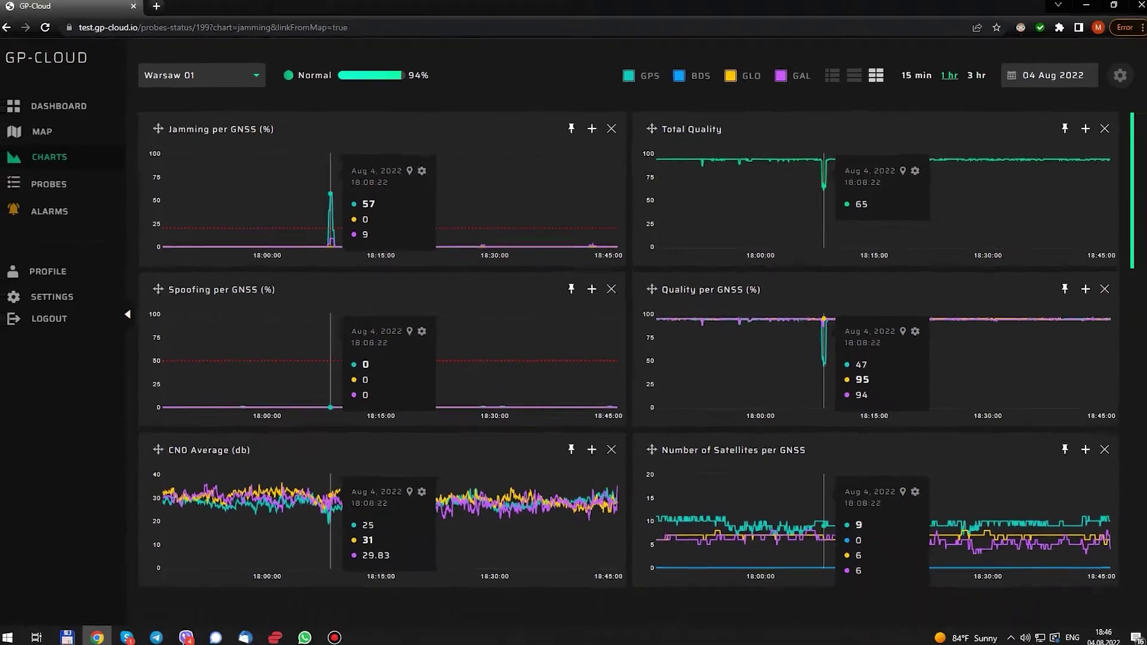
pyautogui.scroll(-3, 633, 346)
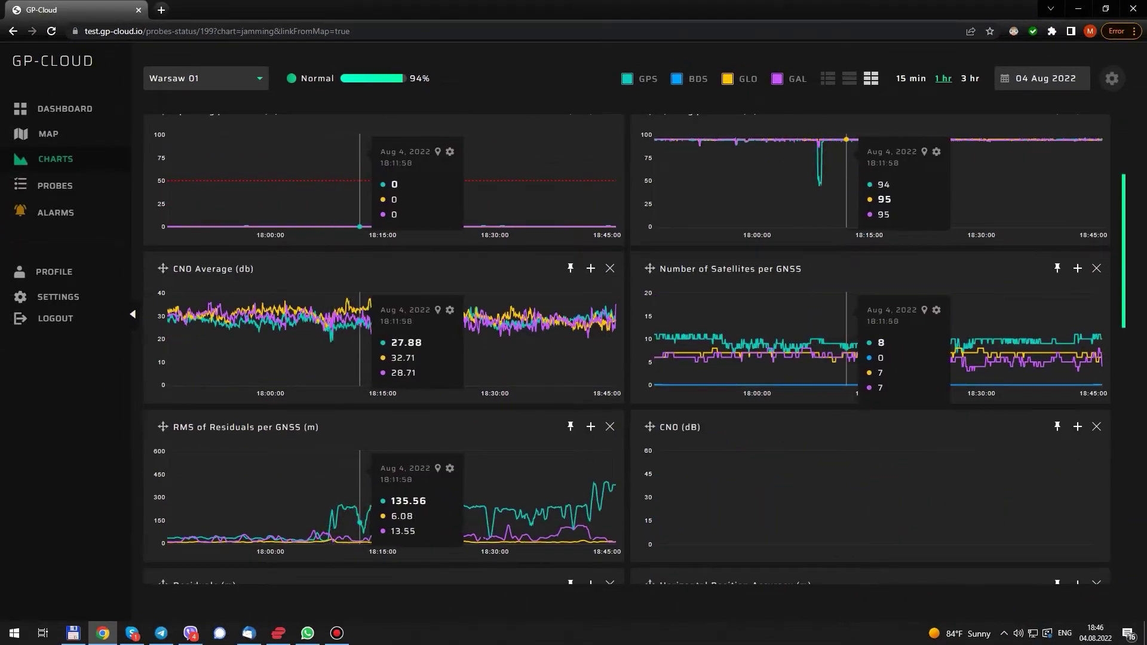
pyautogui.scroll(-3, 626, 349)
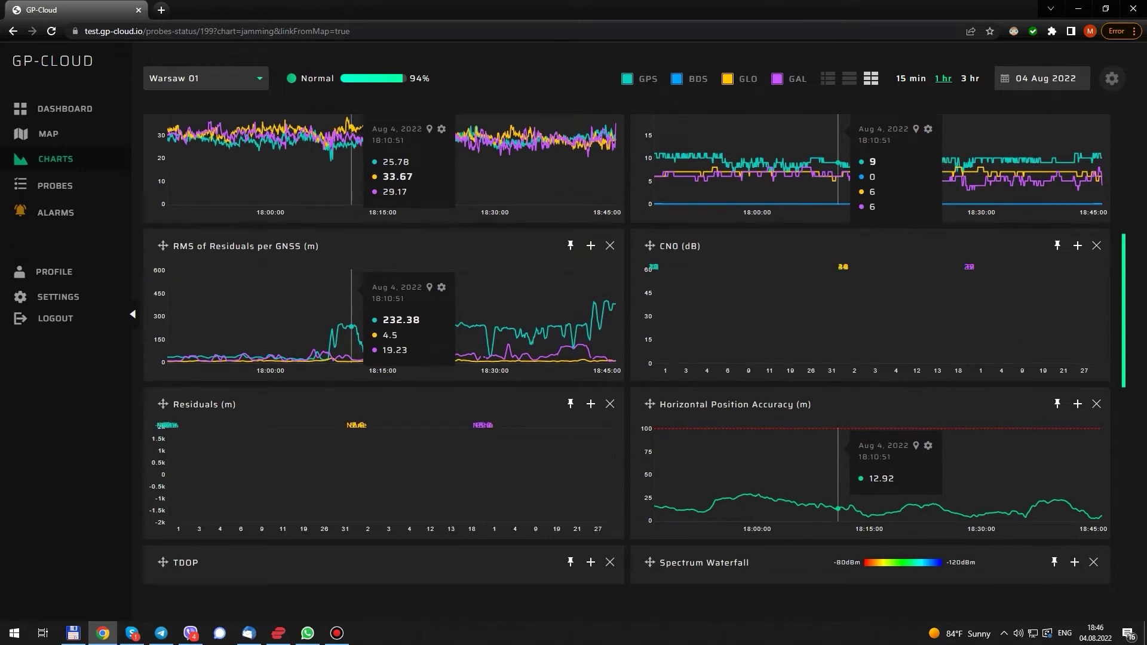
pyautogui.scroll(-4, 634, 346)
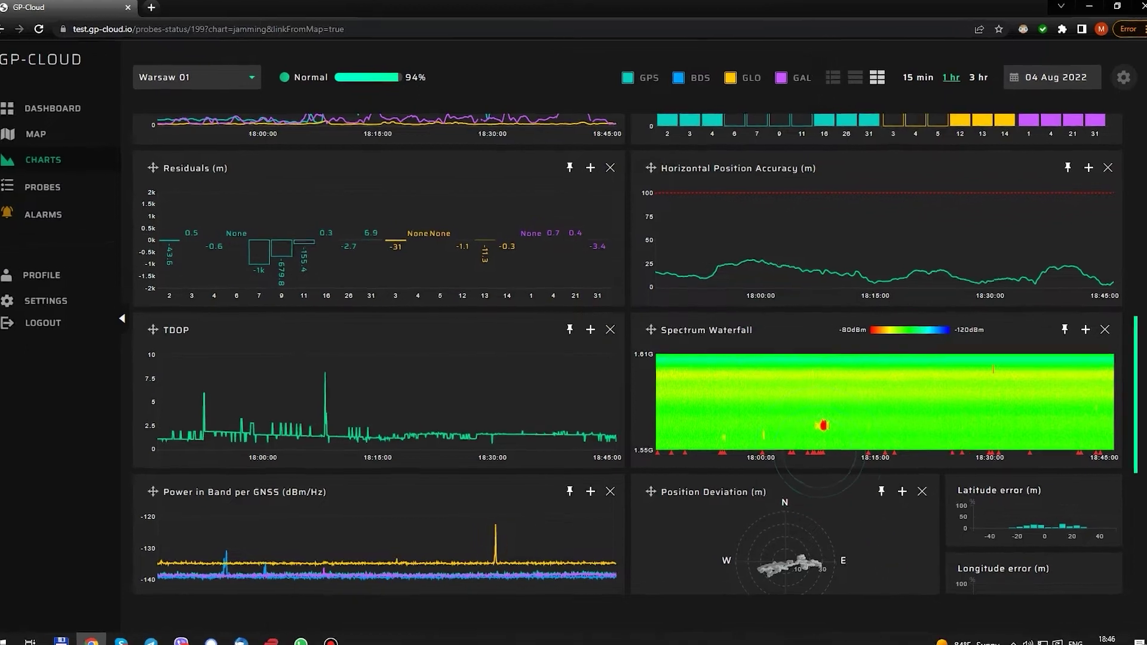
pyautogui.click(815, 445)
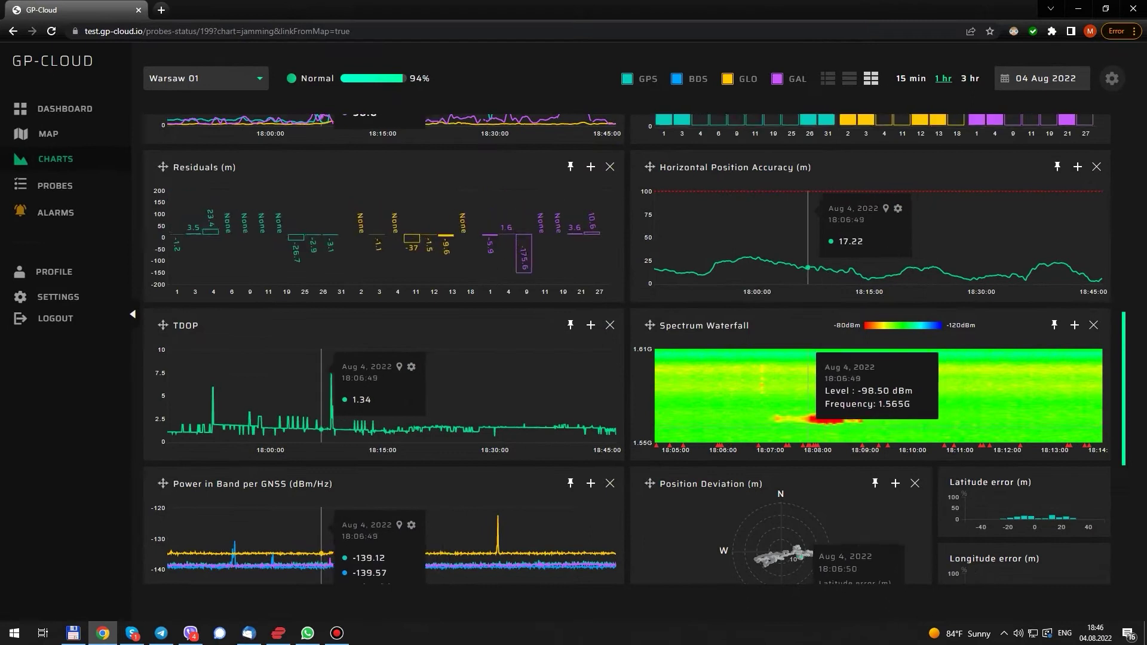
pyautogui.scroll(-5, 903, 414)
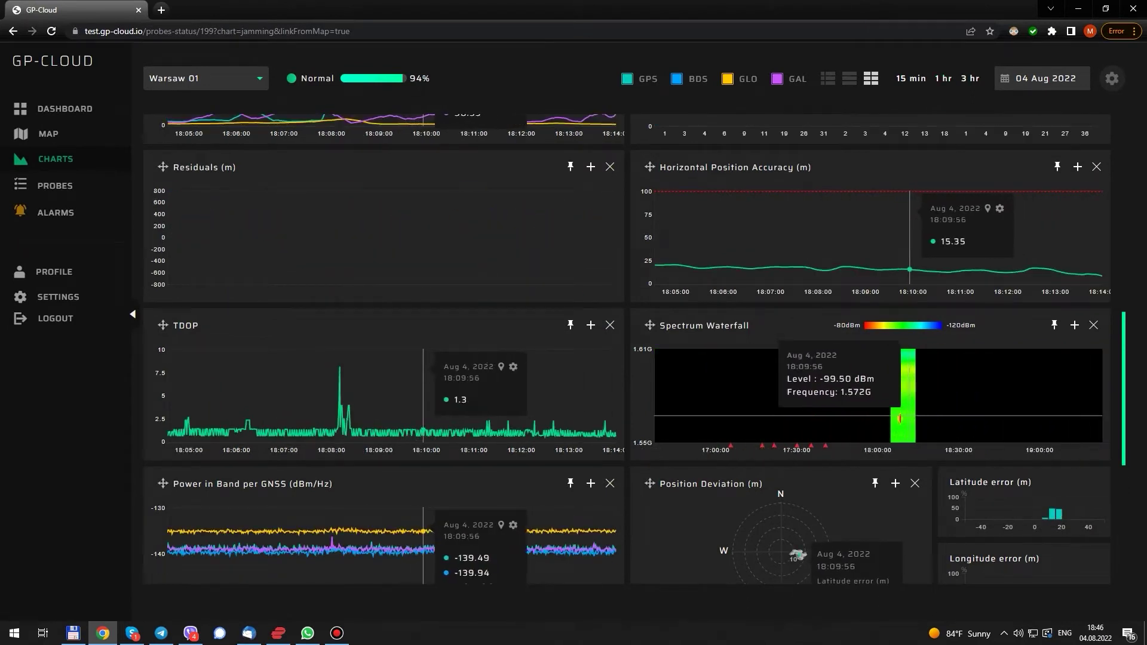
# Step: Zoom out to about 15:50–18:45 and place Spectrum Waterfall between Jamming and Spoofing per GNSS
pyautogui.scroll(-1, 909, 416)
pyautogui.scroll(-1, 881, 427)
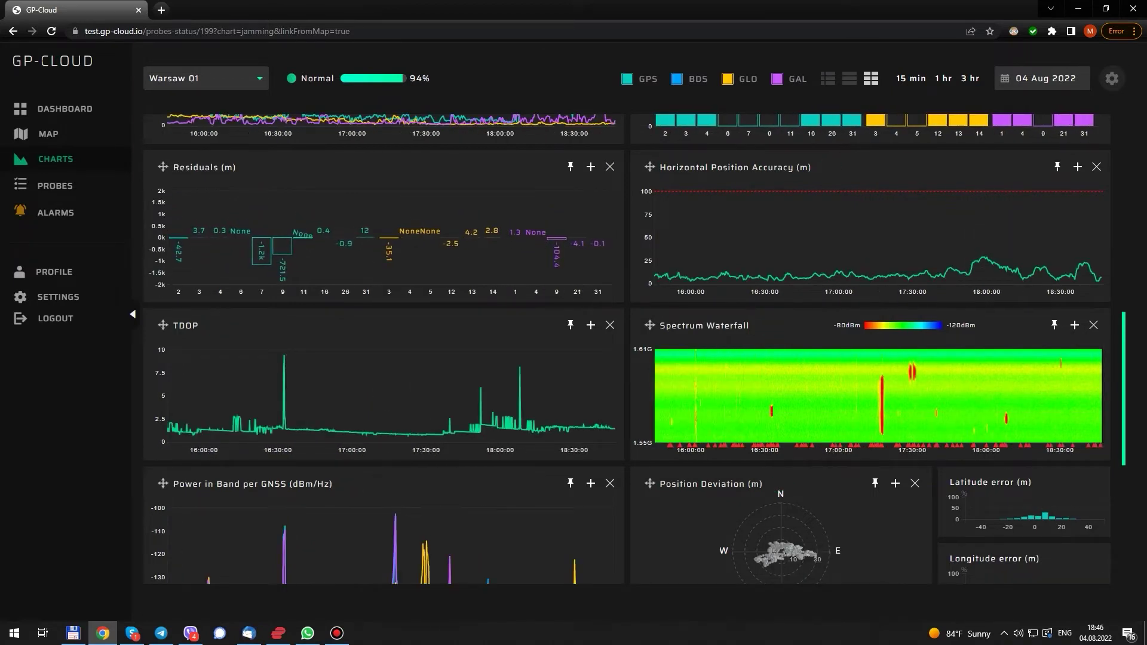
pyautogui.moveTo(650, 325); pyautogui.dragTo(214, 179)
pyautogui.scroll(5, 214, 179)
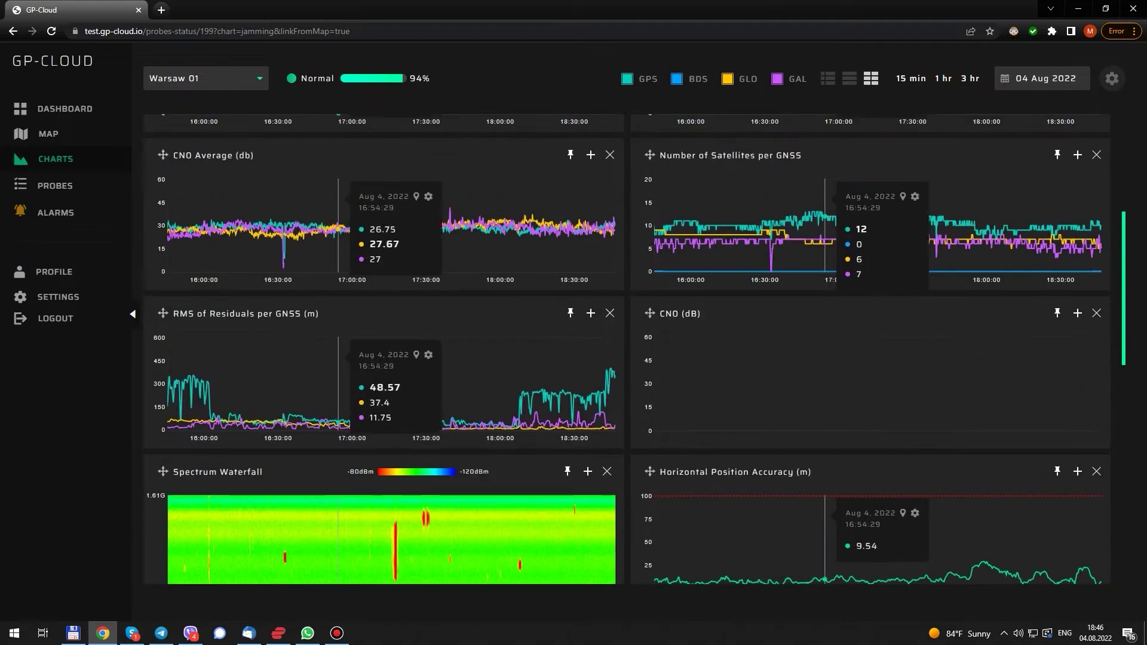
pyautogui.moveTo(163, 471); pyautogui.dragTo(162, 287)
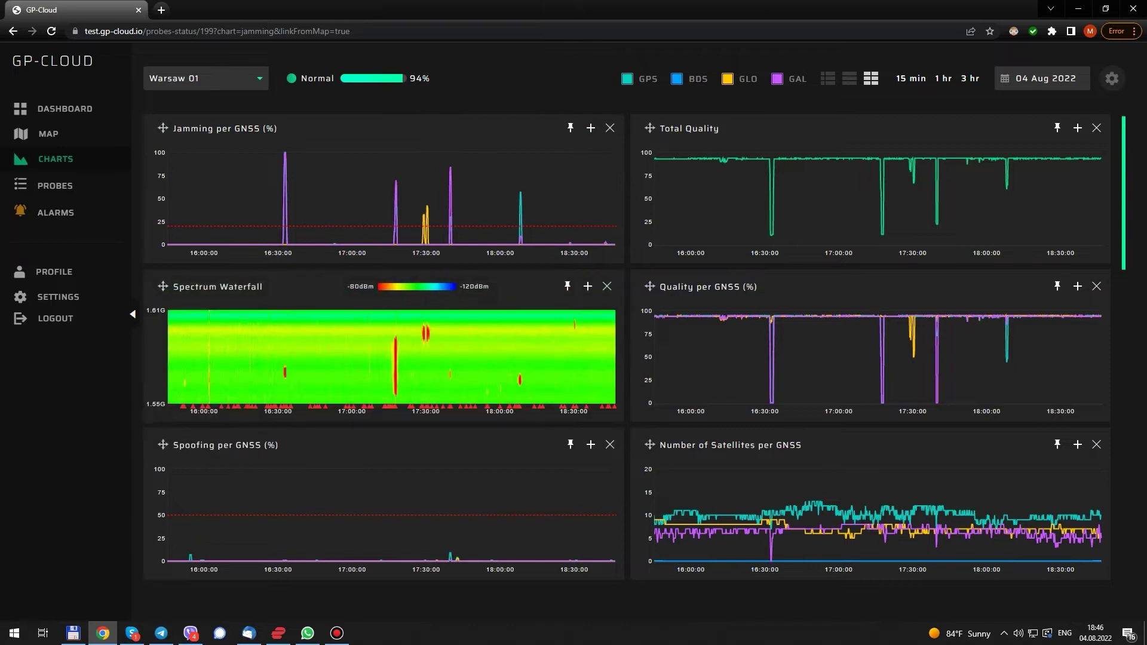
# Step: Open the waterfall capture near 17:17, step through captures to 04 AUG 2022 17:30.16, then close it
pyautogui.click(461, 410)
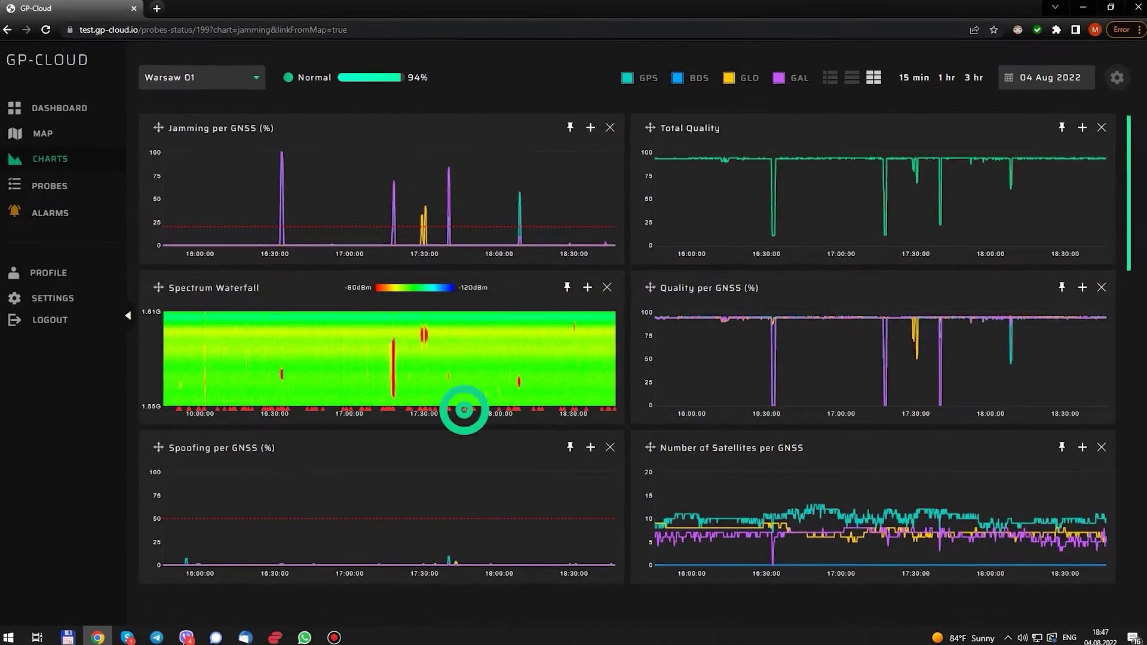
pyautogui.press('Right')
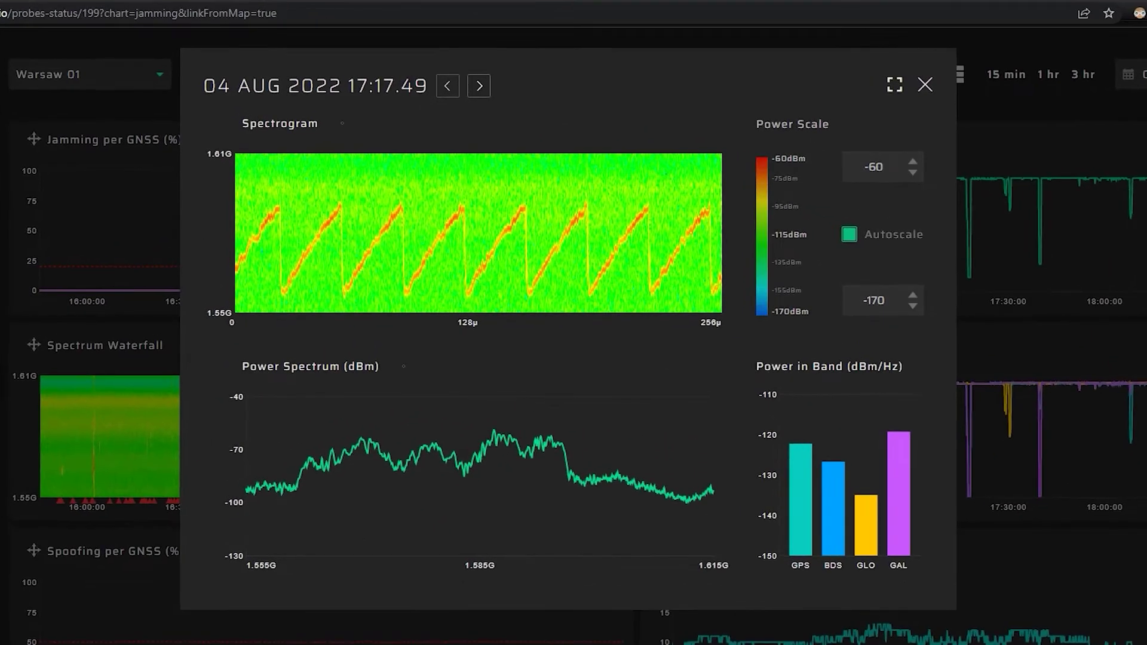
pyautogui.press('Right')
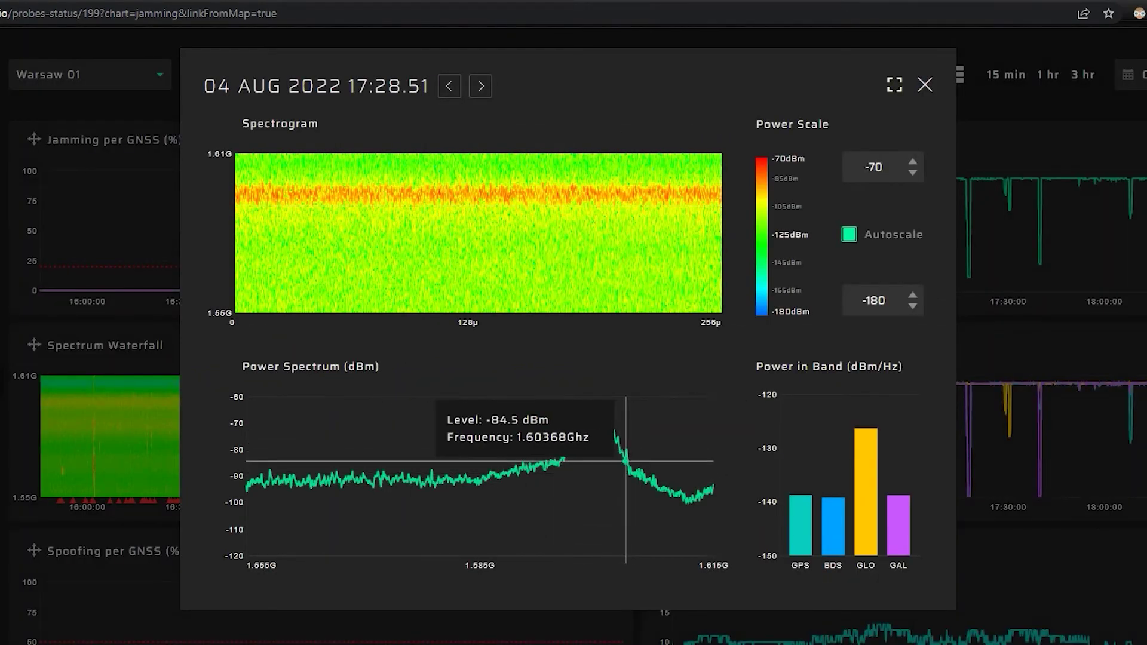
pyautogui.click(481, 86)
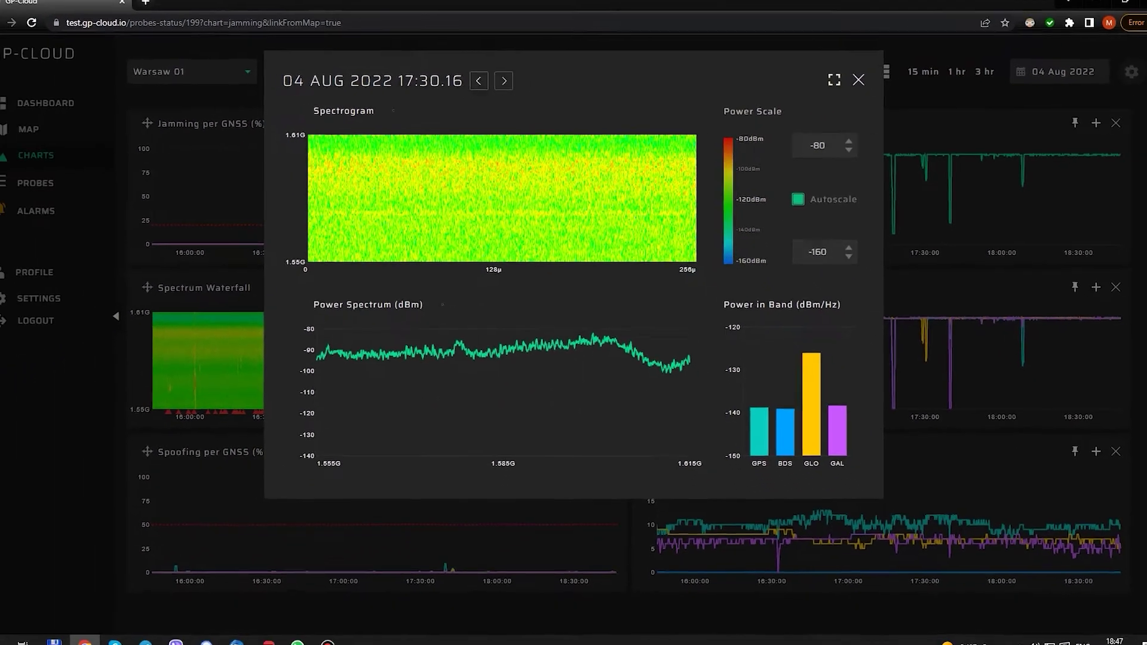
pyautogui.click(848, 86)
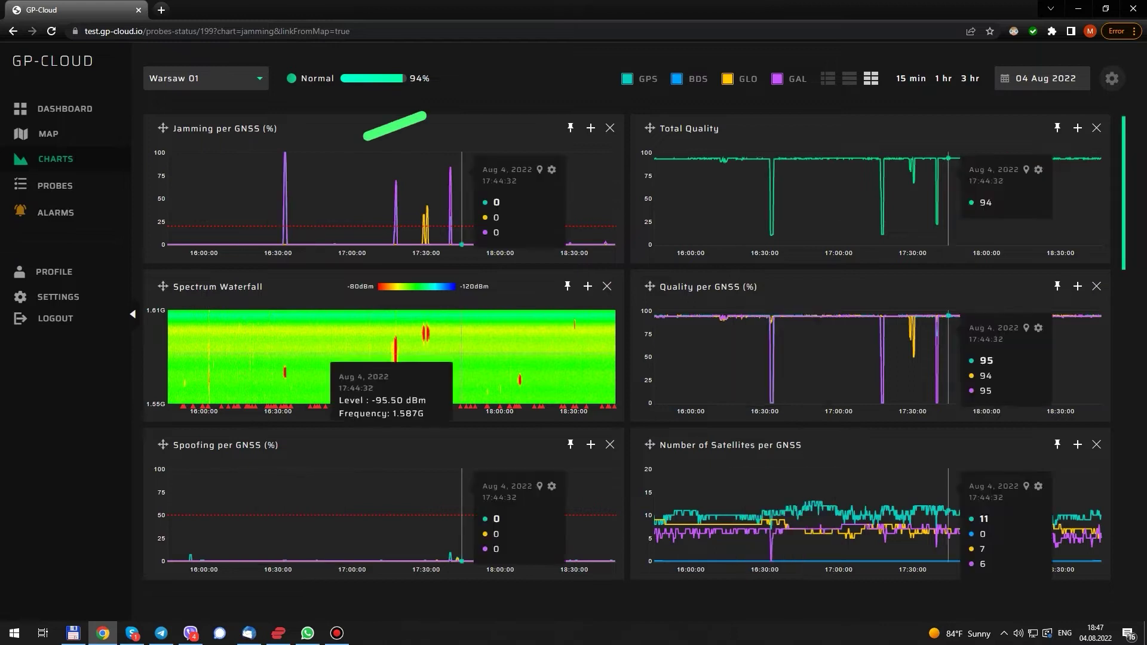
# Step: Zoom the Spectrum Waterfall and open the snapshot of the 16:32 jamming burst
pyautogui.scroll(3, 285, 368)
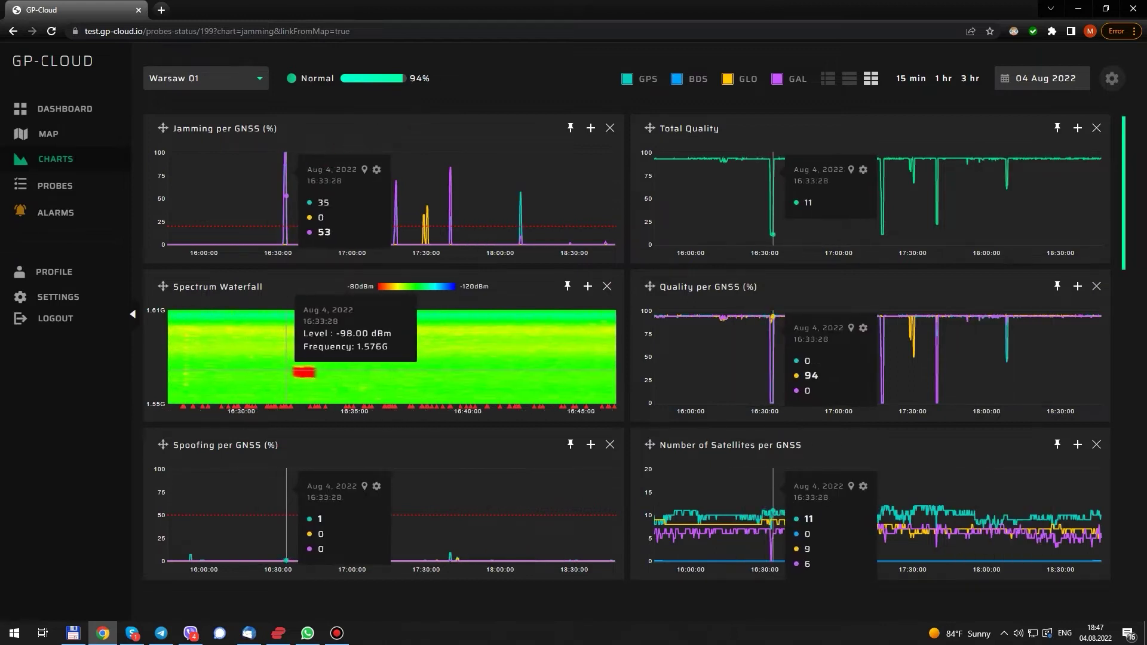
pyautogui.scroll(3, 286, 370)
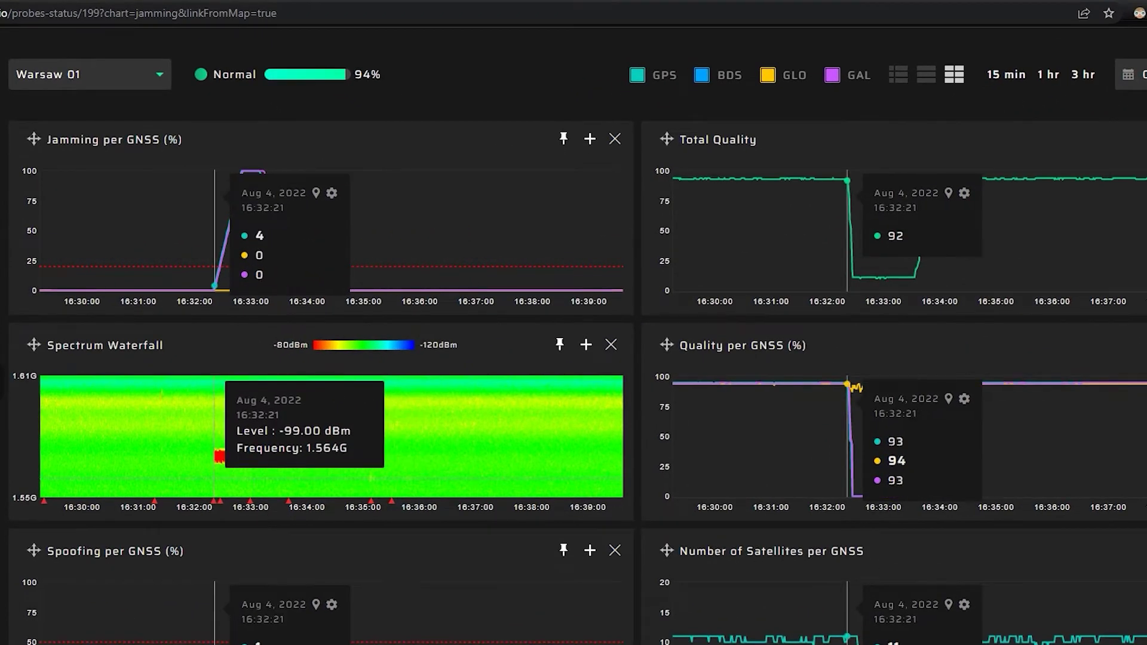
pyautogui.click(215, 442)
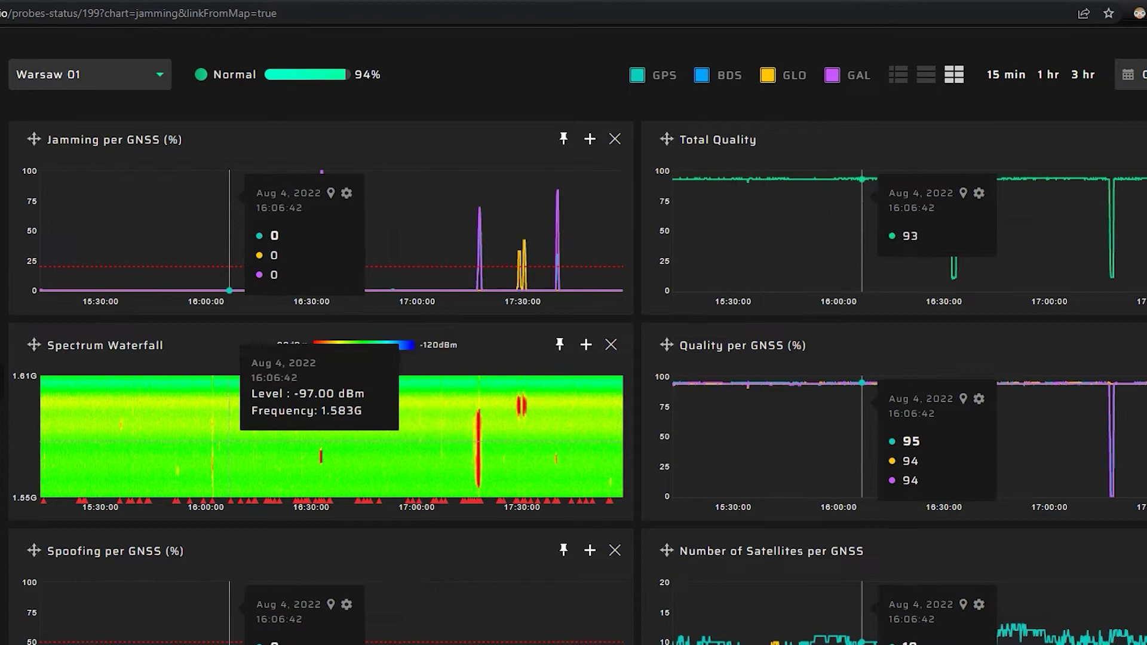
# Step: Drag the Warsaw 01 charts back in time toward the earlier hours of 4 Aug
pyautogui.moveTo(149, 435); pyautogui.dragTo(635, 435)
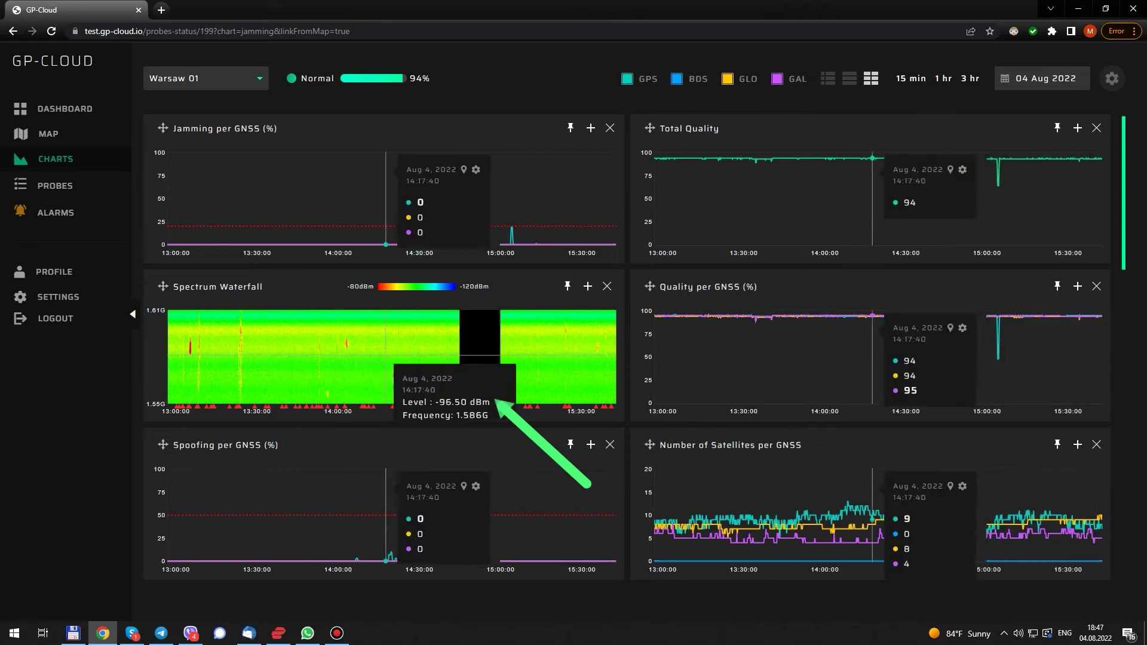
pyautogui.moveTo(341, 360); pyautogui.dragTo(394, 361)
pyautogui.moveTo(491, 361); pyautogui.dragTo(500, 361)
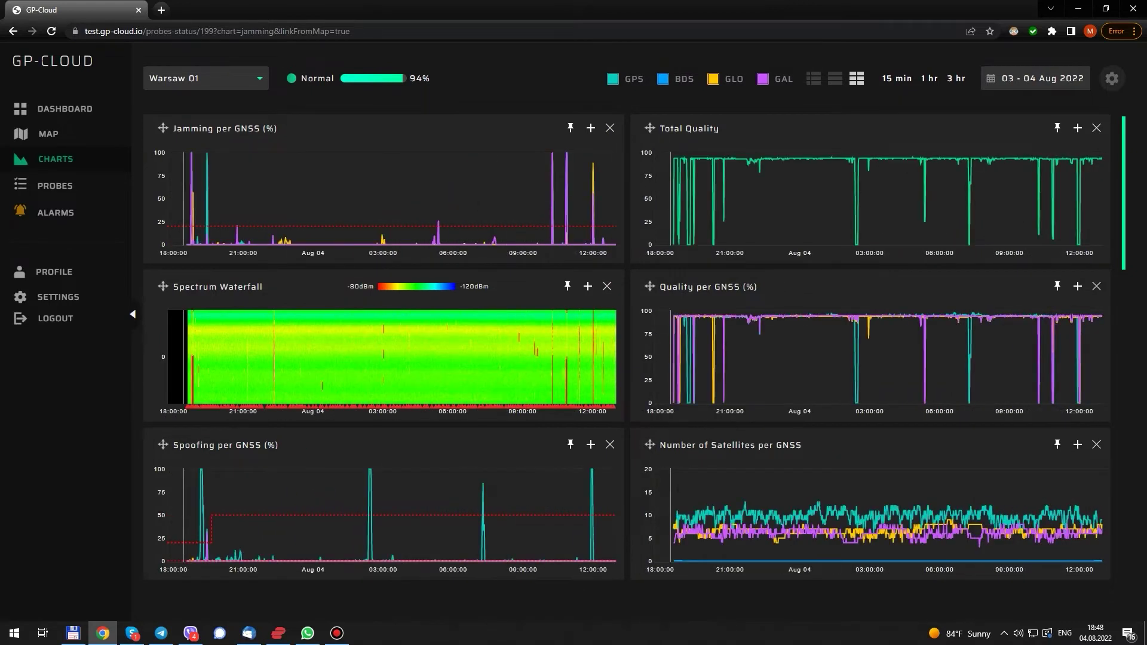
# Step: Zoom the Spoofing per GNSS time axis to roughly 11:54–12:02 on 04 Aug
pyautogui.moveTo(701, 435); pyautogui.dragTo(612, 476)
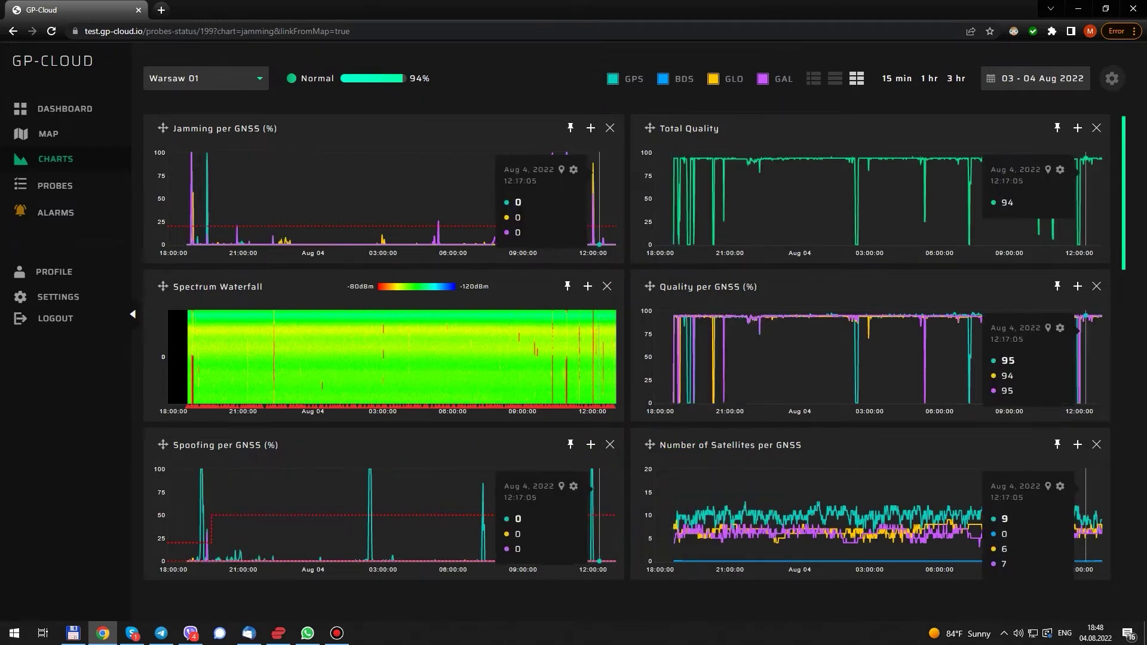
pyautogui.scroll(6, 478, 515)
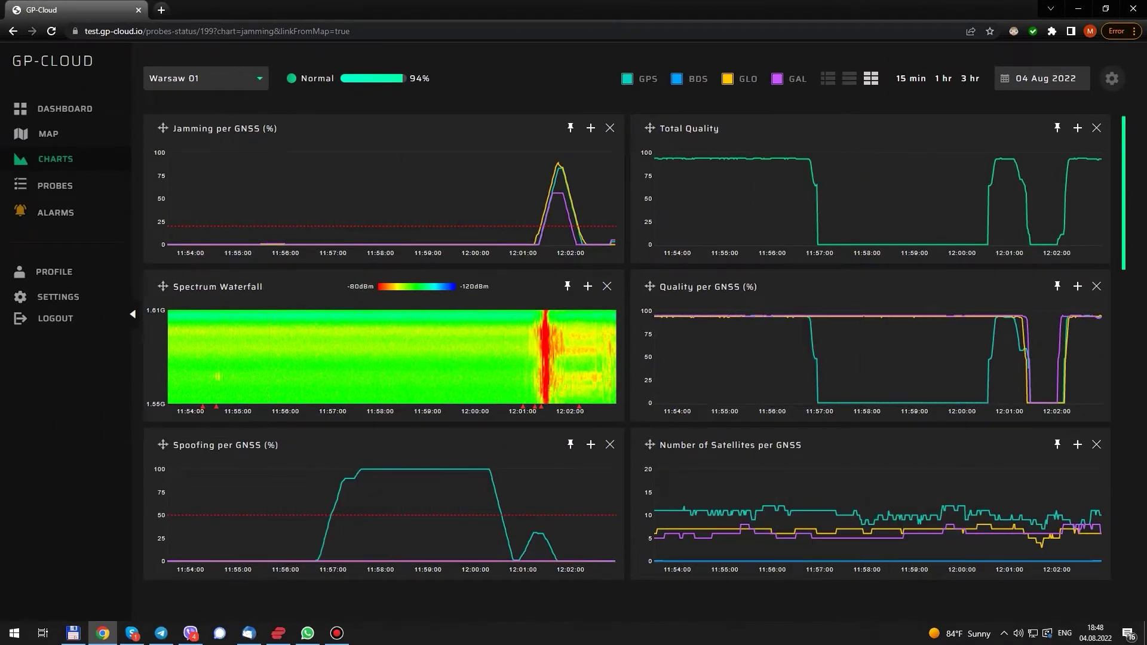
pyautogui.click(541, 406)
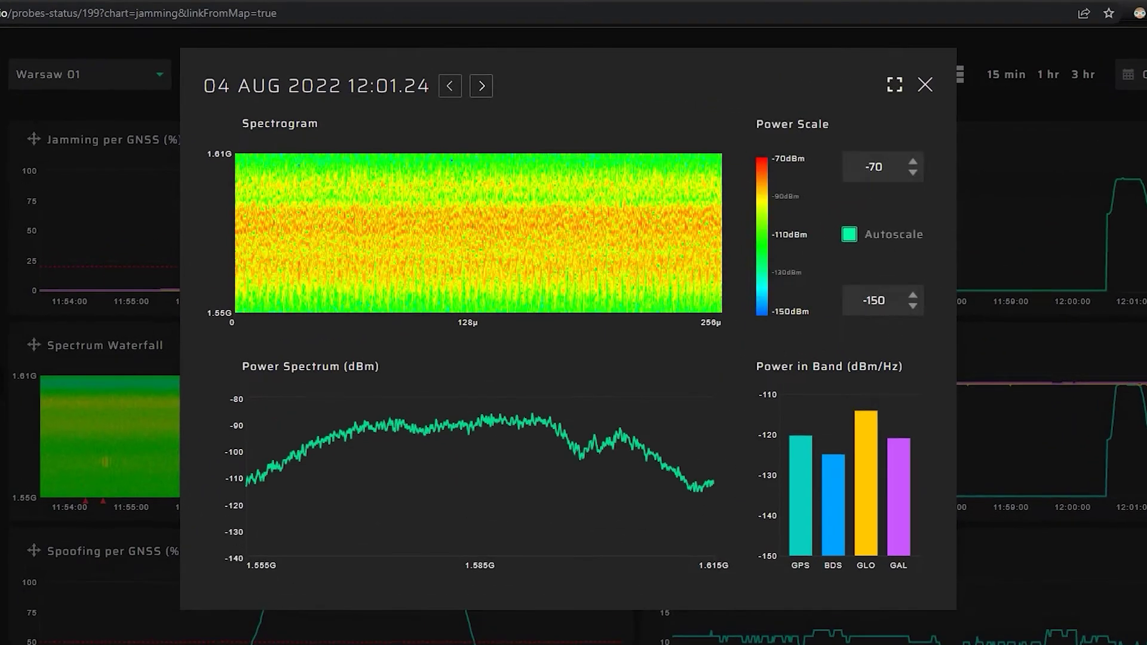
pyautogui.click(481, 86)
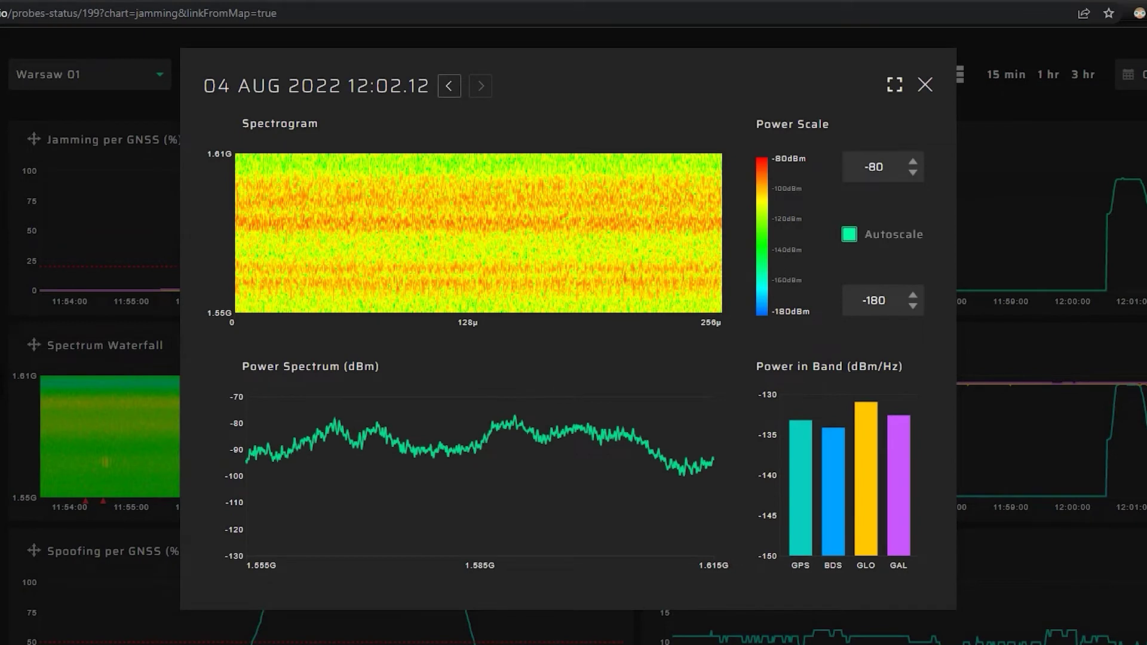
pyautogui.press('Left')
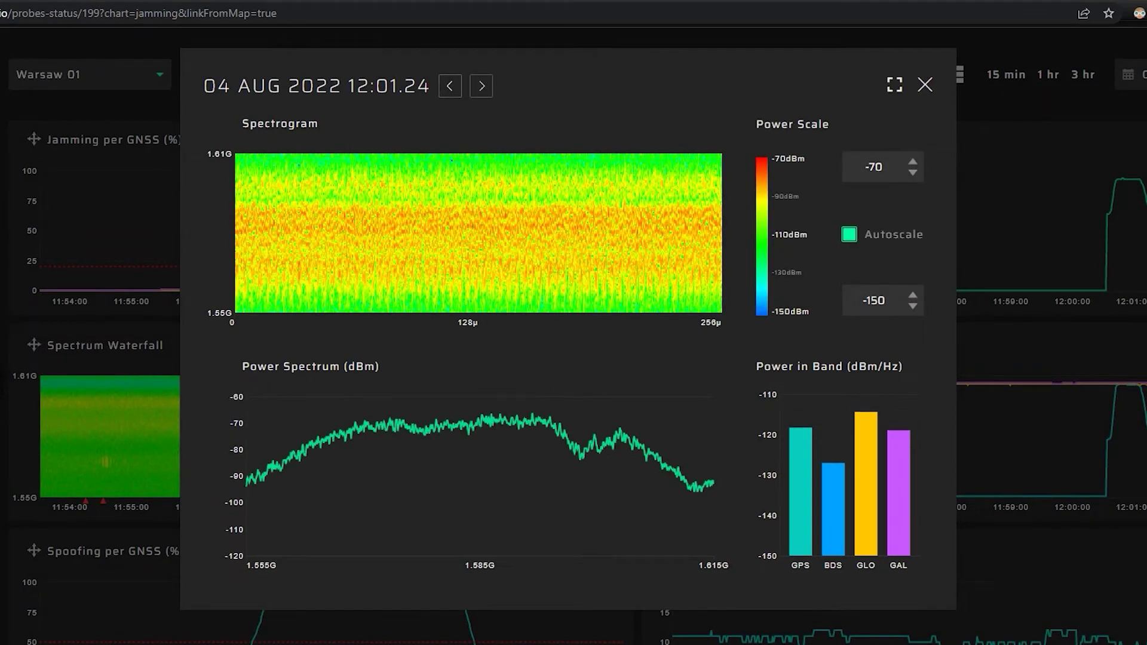
pyautogui.press('Escape')
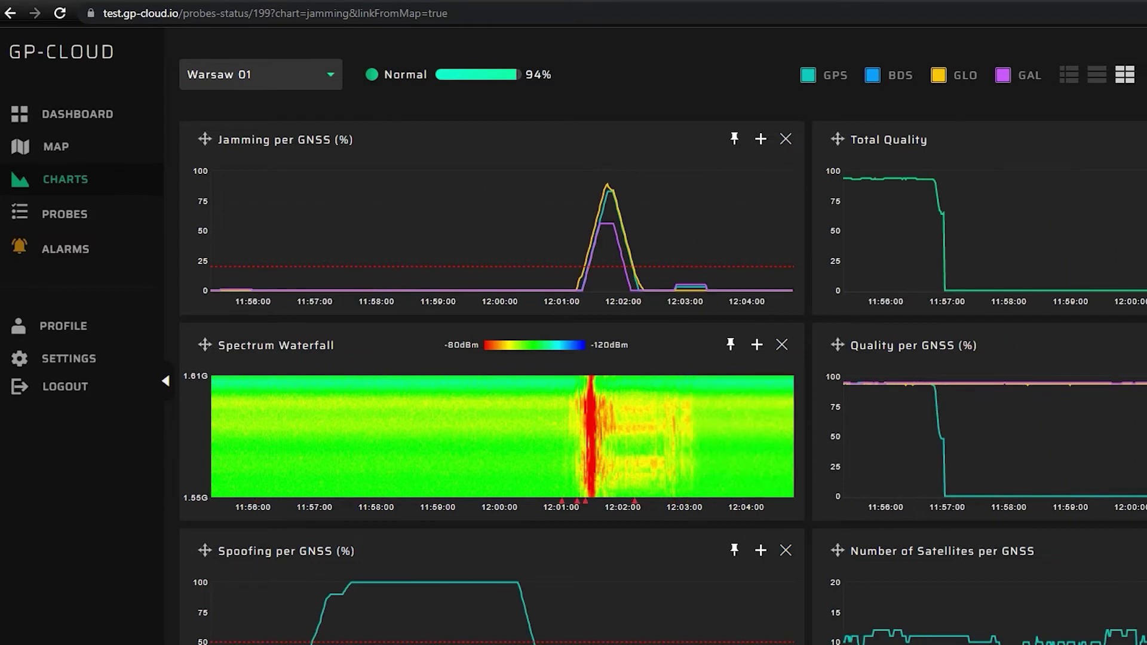
# Step: Scroll past CNO Average and RMS of Residuals to the Power in Band and Satellite Heat Map charts
pyautogui.scroll(-6, 492, 383)
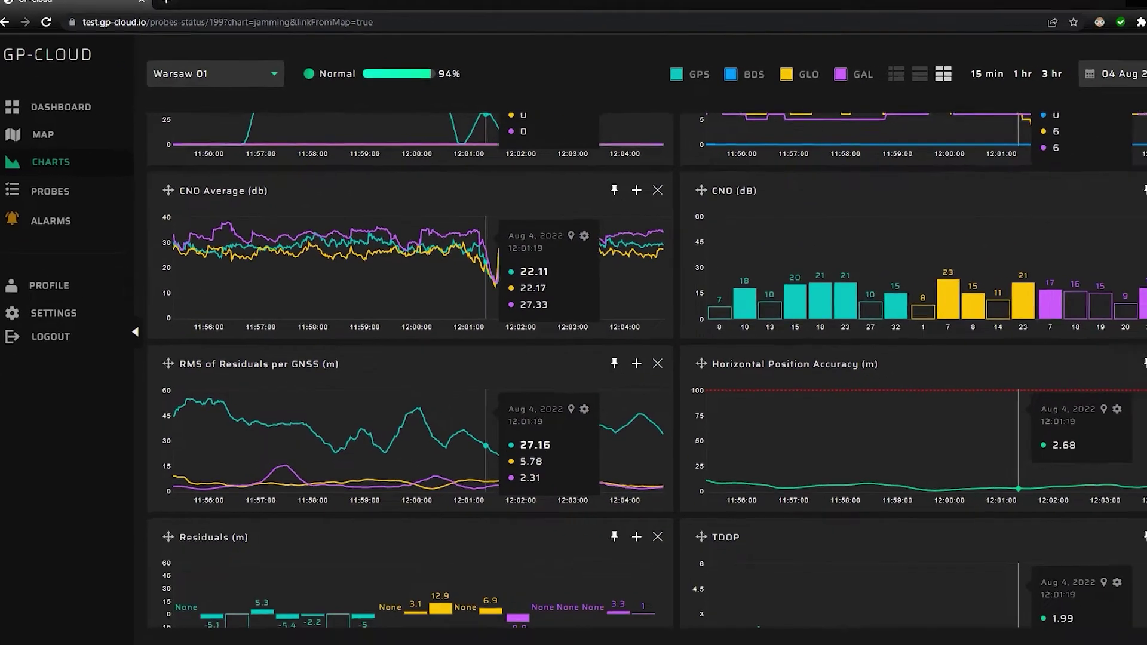
pyautogui.scroll(-10, 627, 349)
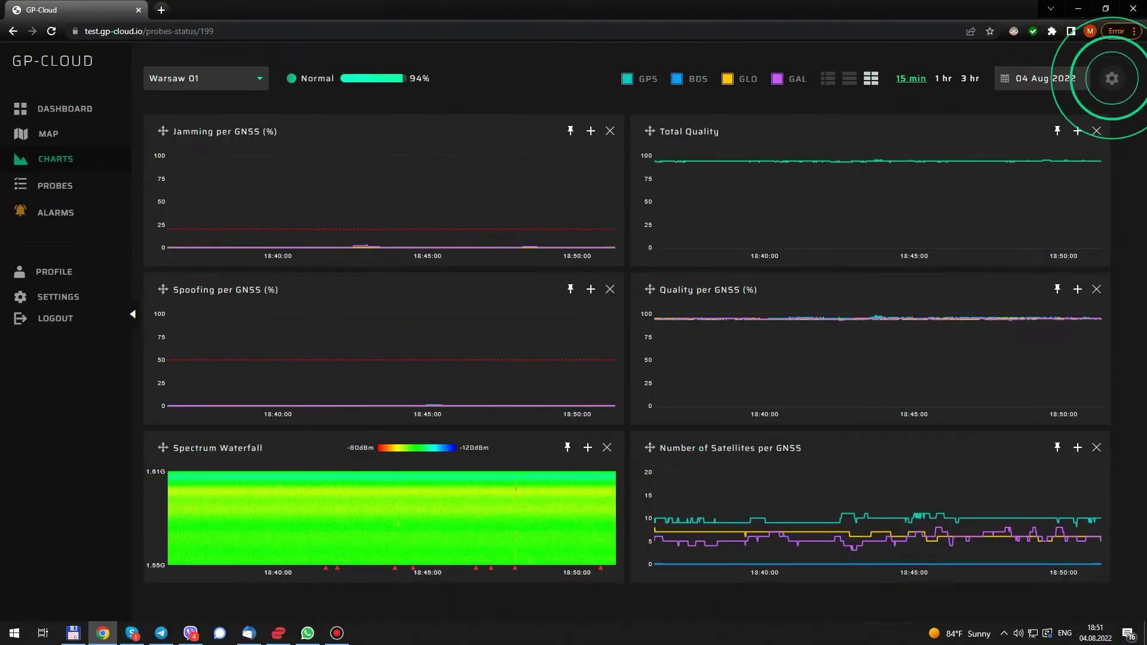
# Step: Open the Warsaw 01 probe settings and scroll down to the Position section
pyautogui.click(1111, 78)
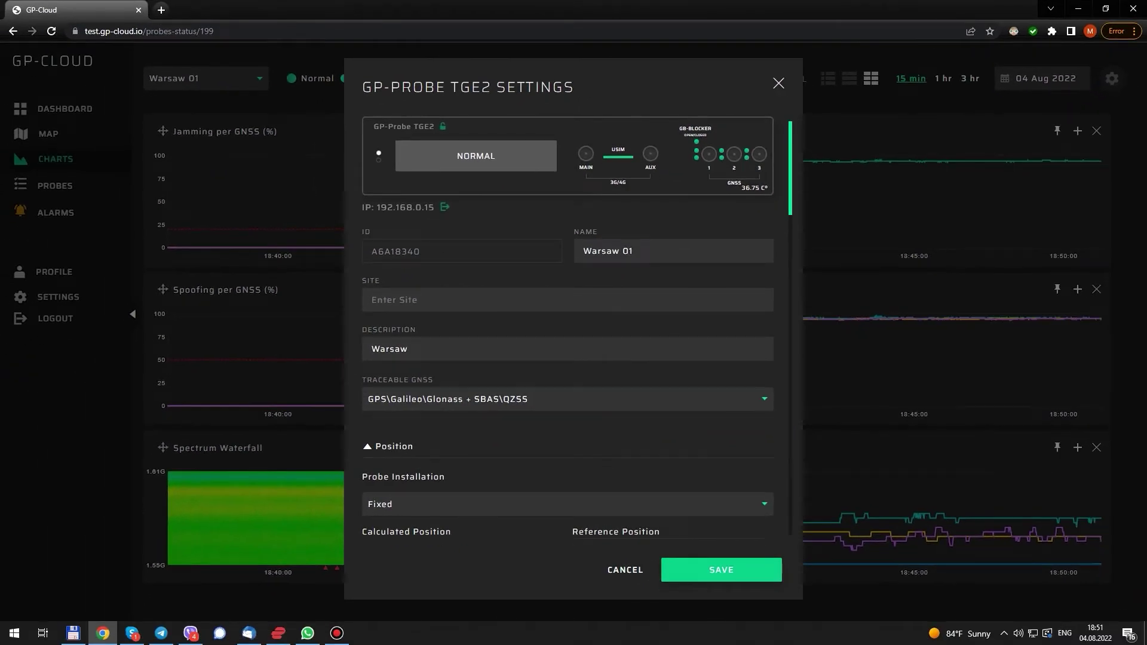
pyautogui.scroll(-4, 567, 326)
pyautogui.scroll(-1, 567, 326)
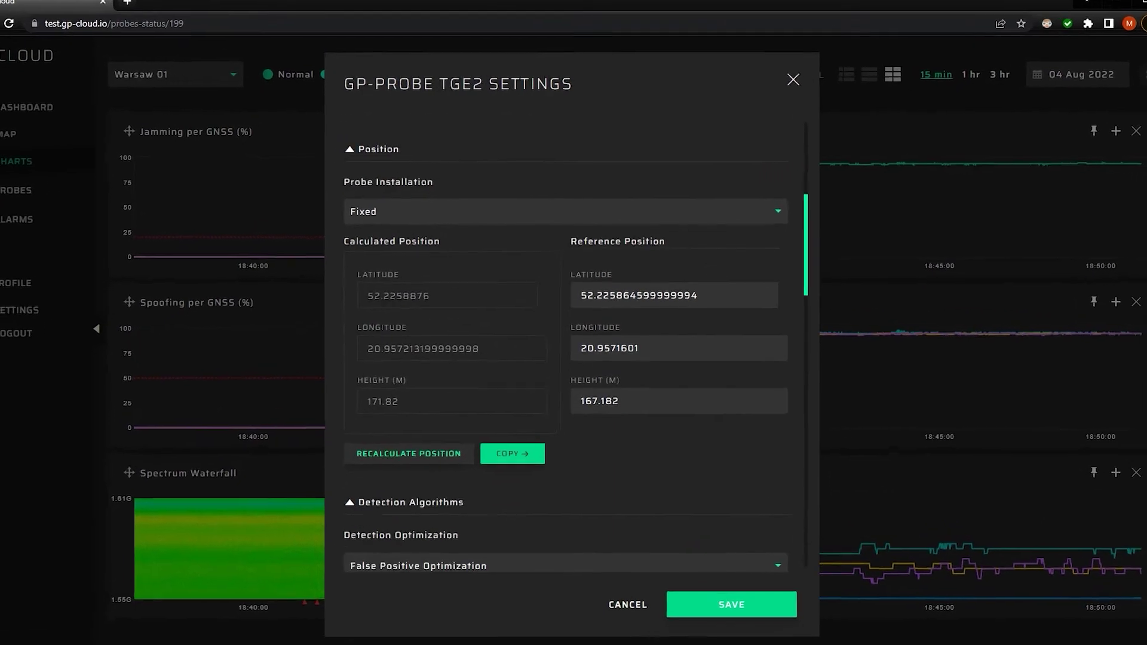
# Step: Switch Probe Installation to In-Car, then set it back to Fixed
pyautogui.click(566, 211)
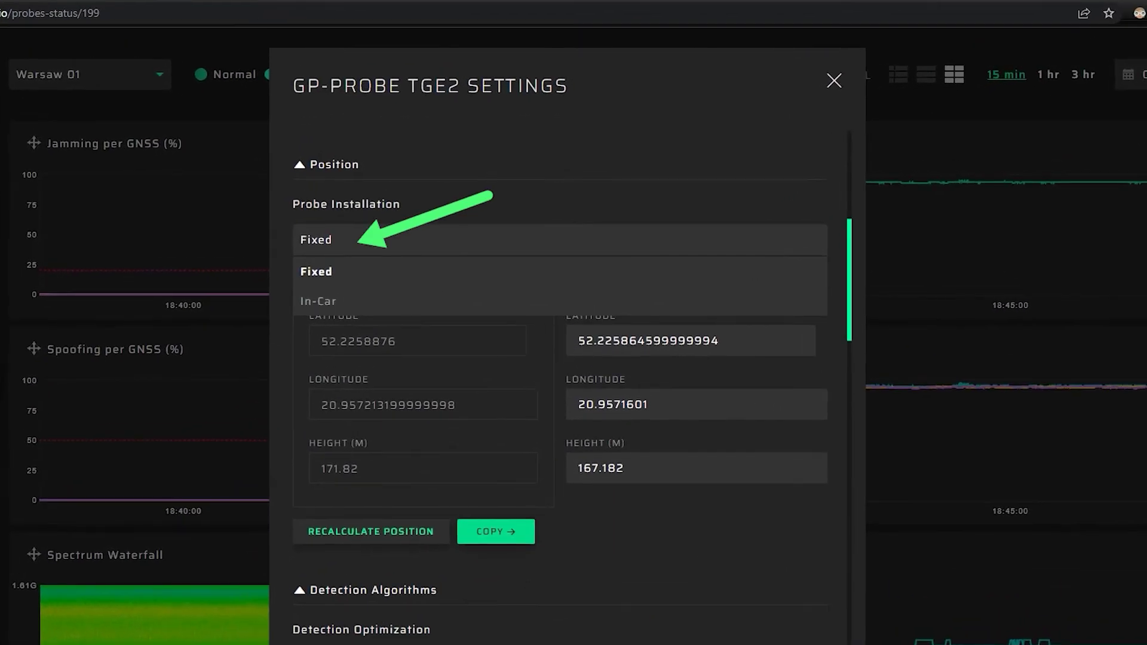
pyautogui.click(559, 301)
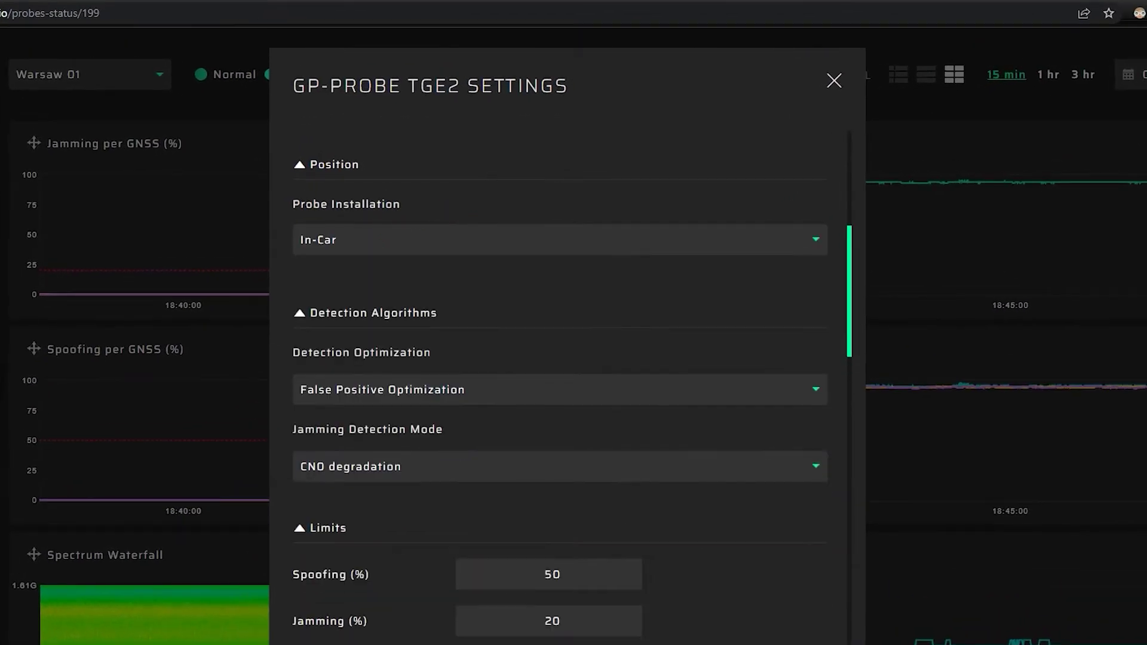
pyautogui.click(559, 239)
pyautogui.click(559, 272)
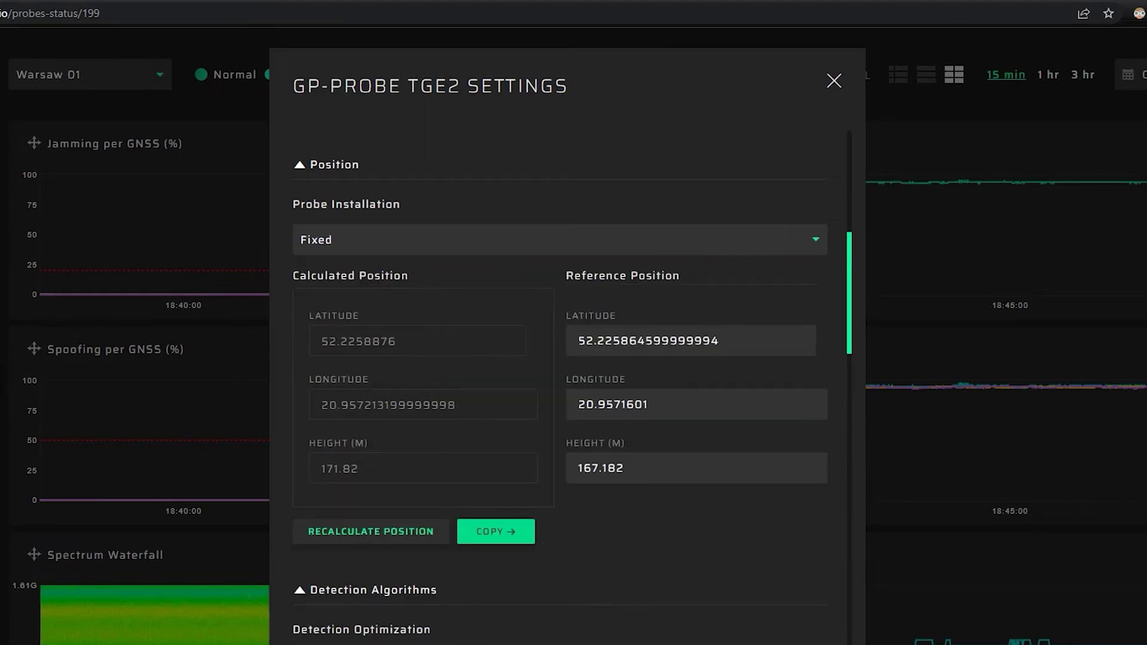
pyautogui.scroll(-6, 559, 388)
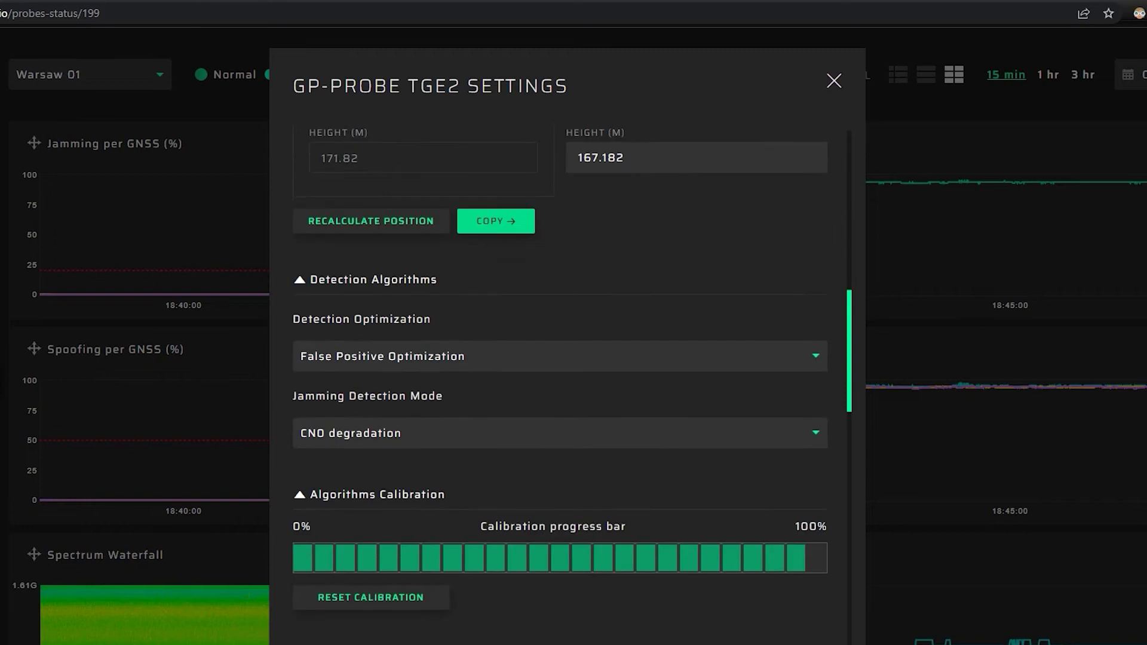
pyautogui.scroll(-1, 560, 388)
pyautogui.click(560, 201)
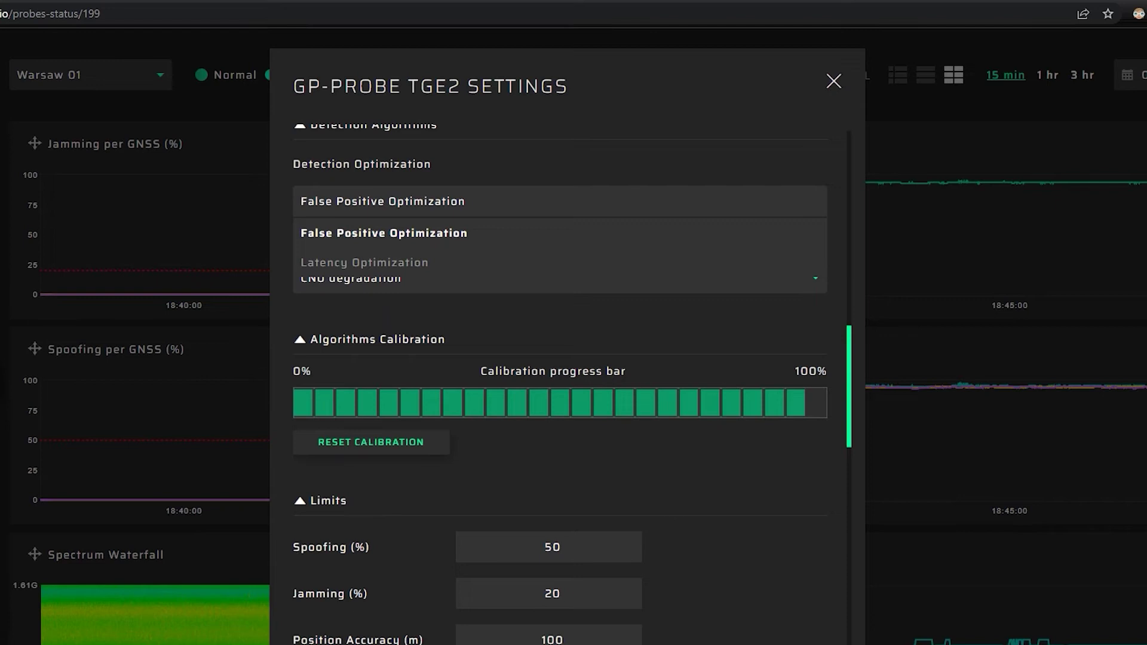
pyautogui.click(560, 278)
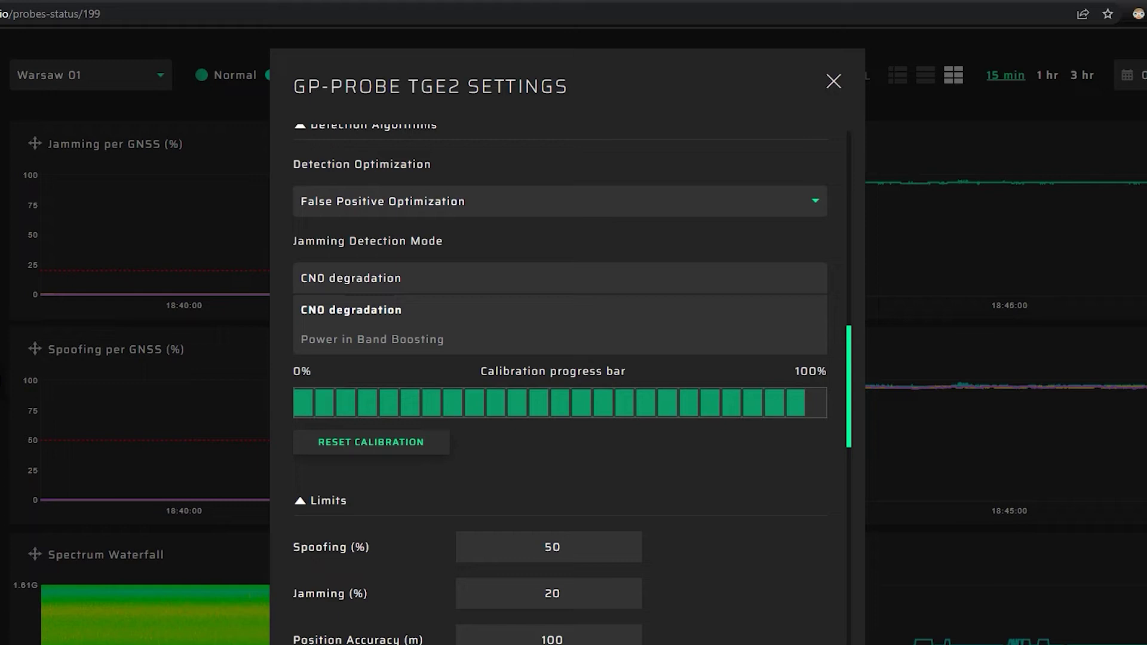
pyautogui.press('Escape')
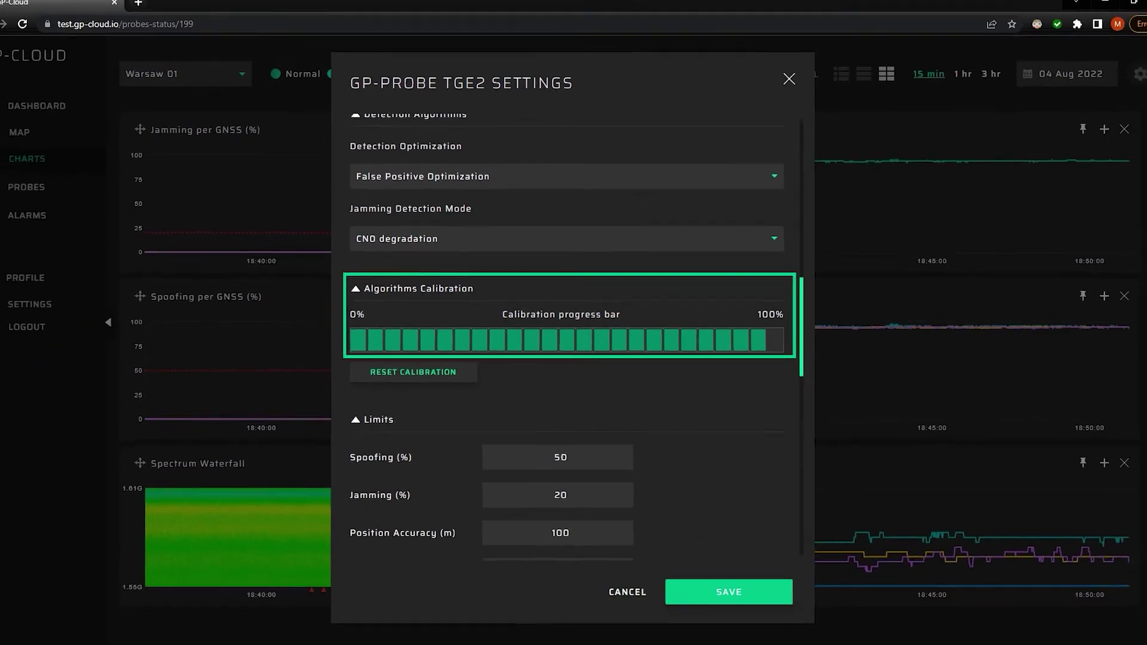
# Step: Scroll through the Limits, Transit Port Disable Rules and Channels Info sections of the probe settings
pyautogui.scroll(-4, 564, 352)
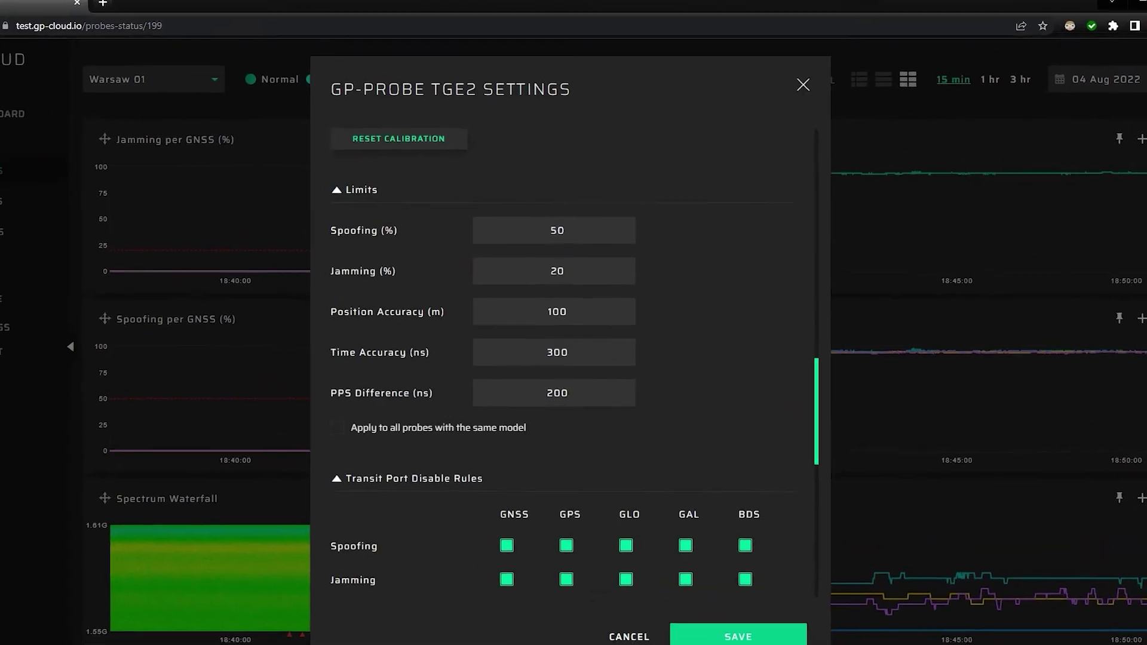
pyautogui.scroll(-1, 561, 386)
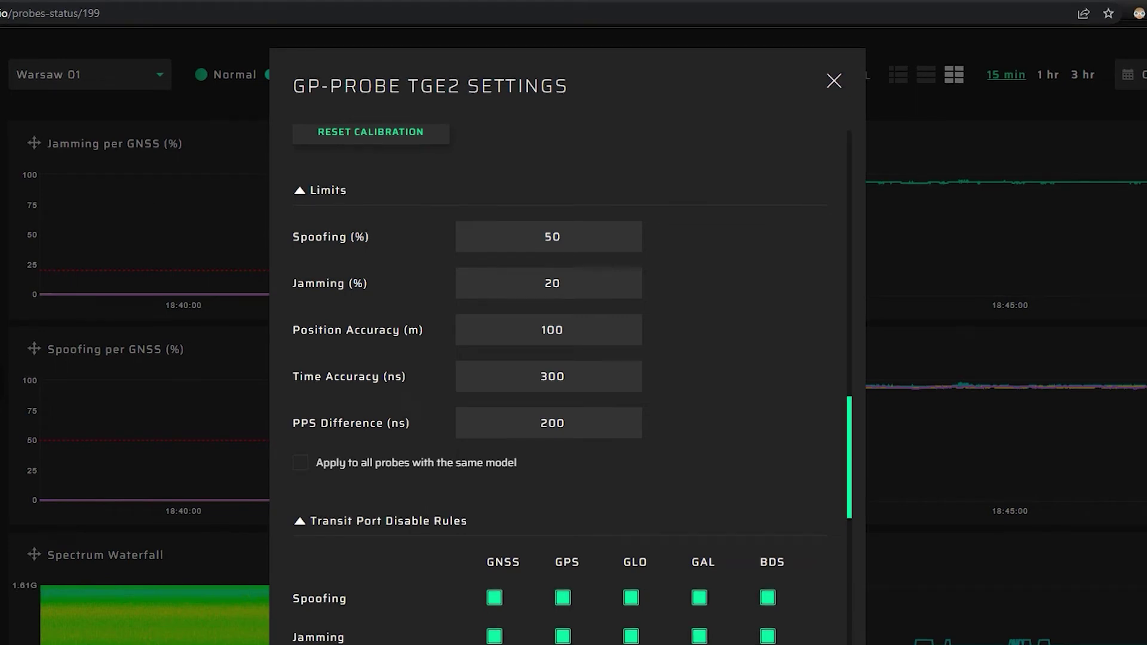
pyautogui.scroll(-5, 562, 385)
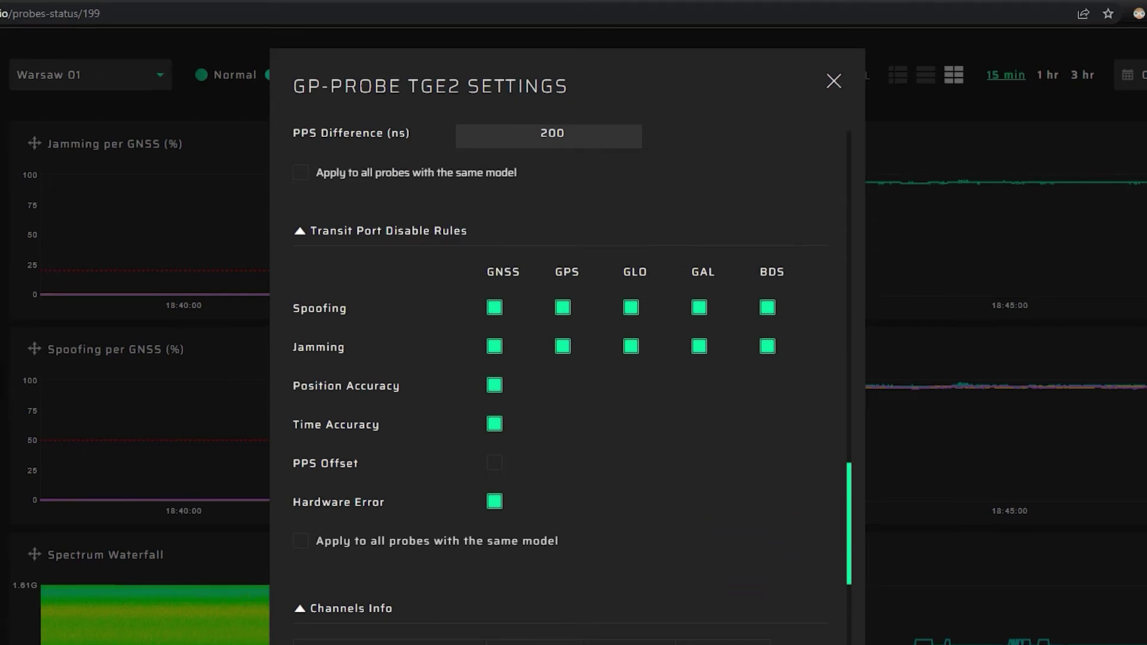
pyautogui.scroll(-5, 560, 383)
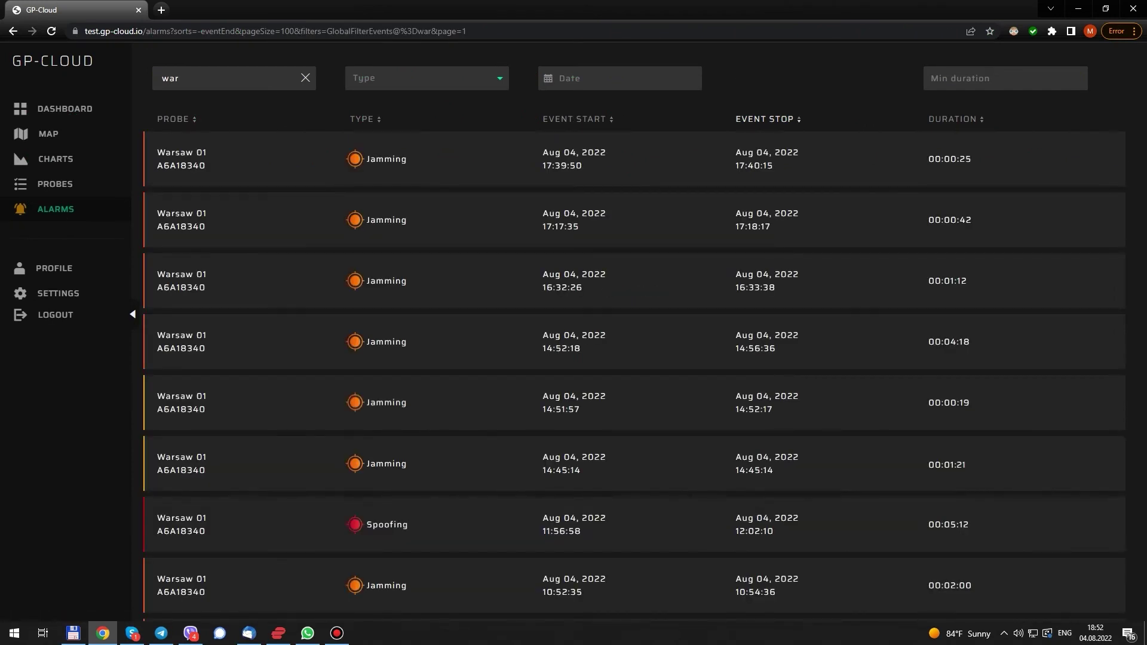
# Step: Open the Warsaw 01 Jamming alarm row starting at 16:32:26 in the filtered list
pyautogui.click(241, 281)
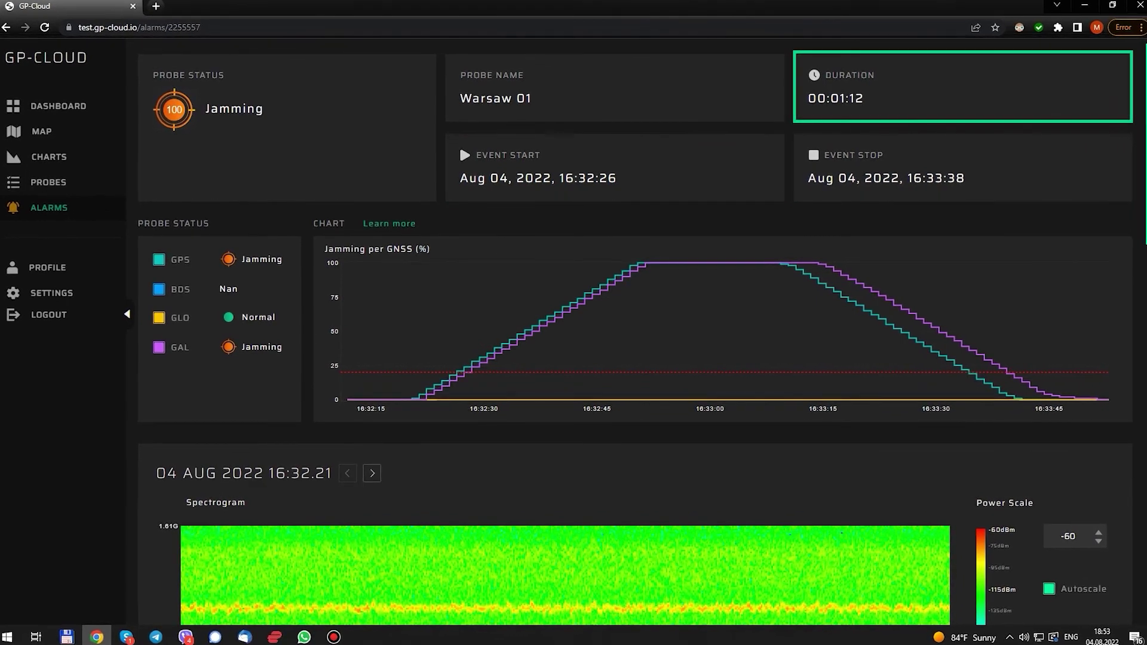
# Step: Scroll the alarm detail past the Jamming per GNSS chart to the spectrogram and power spectrum
pyautogui.moveTo(513, 282)
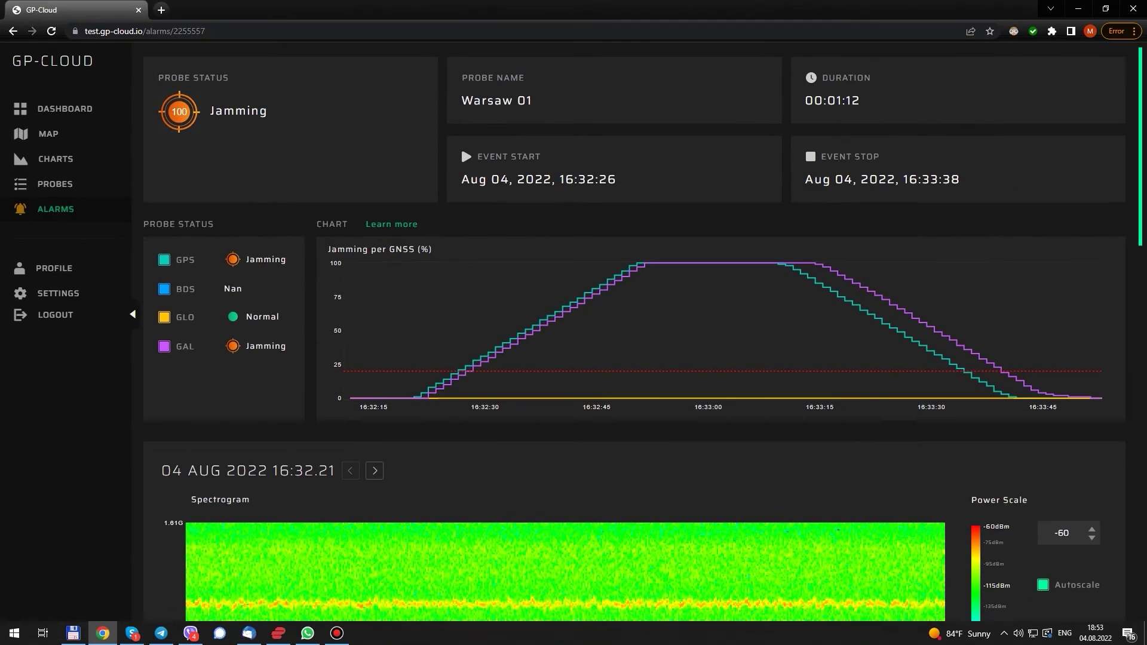
pyautogui.scroll(-5, 453, 154)
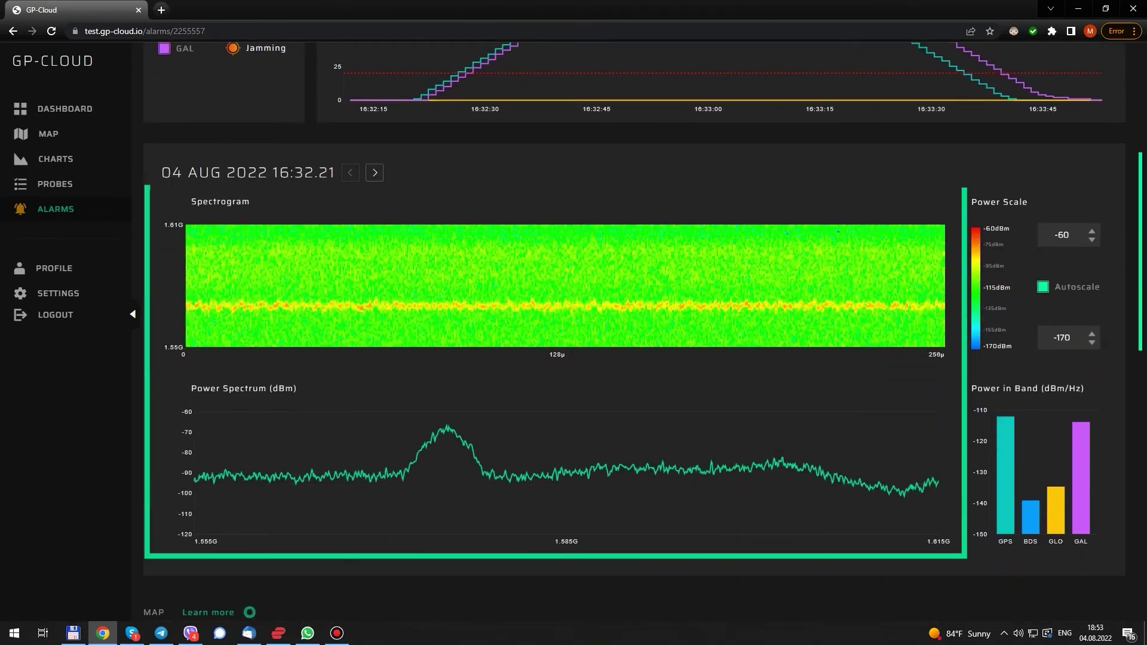